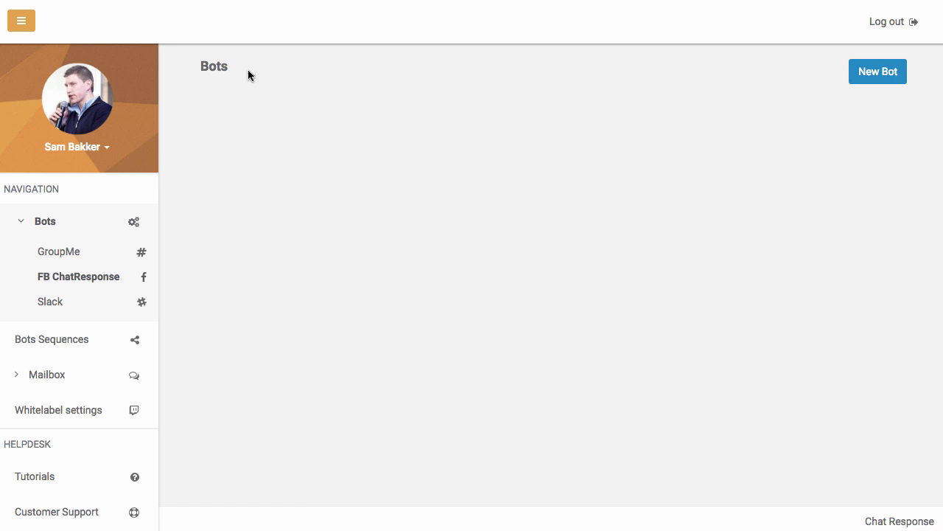
Create a new bot named 'Laptop Startup Bot'
left_click(888, 72)
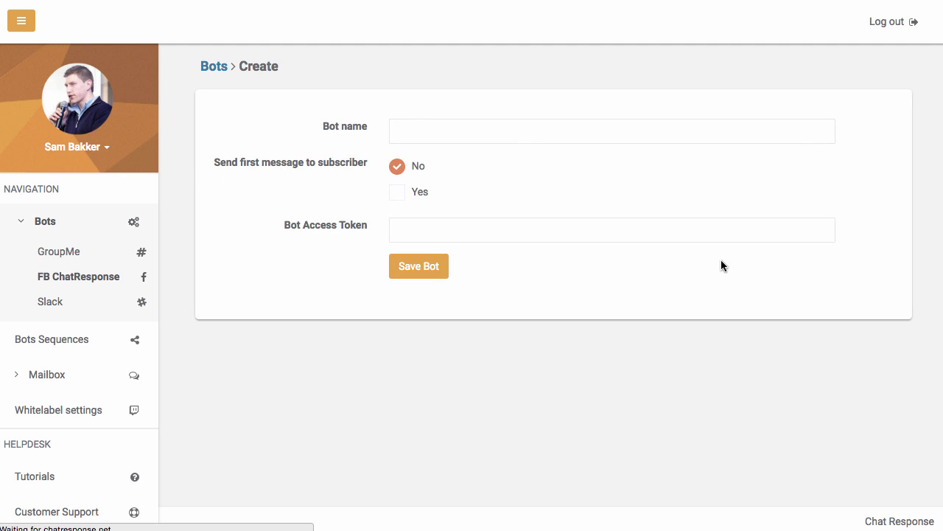
type("Lapt")
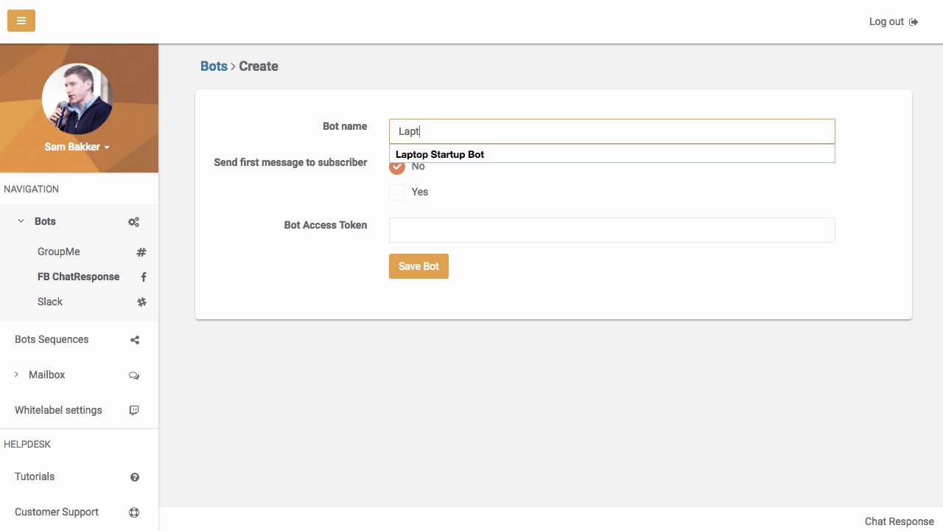
left_click(413, 154)
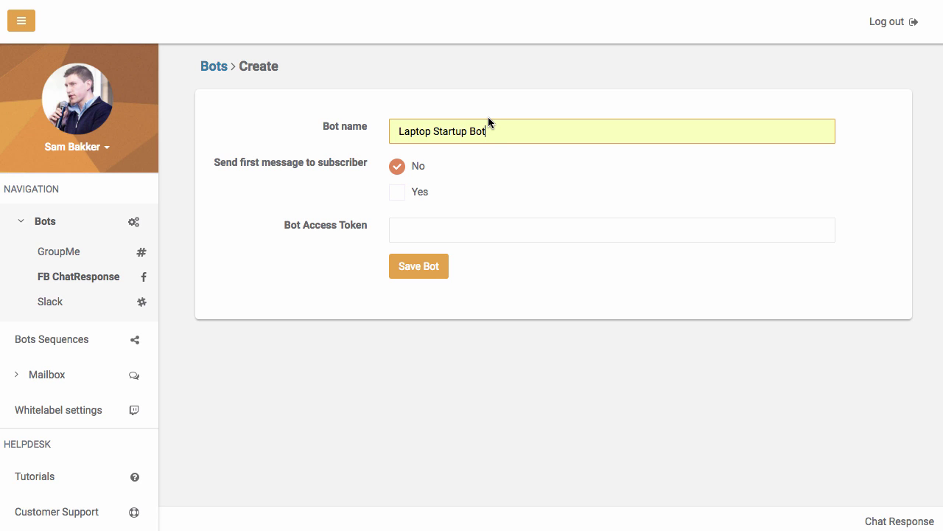
Enable the first subscriber message and prepend 'Thanks for your message you'll get a response very soon. Also'
left_click(398, 193)
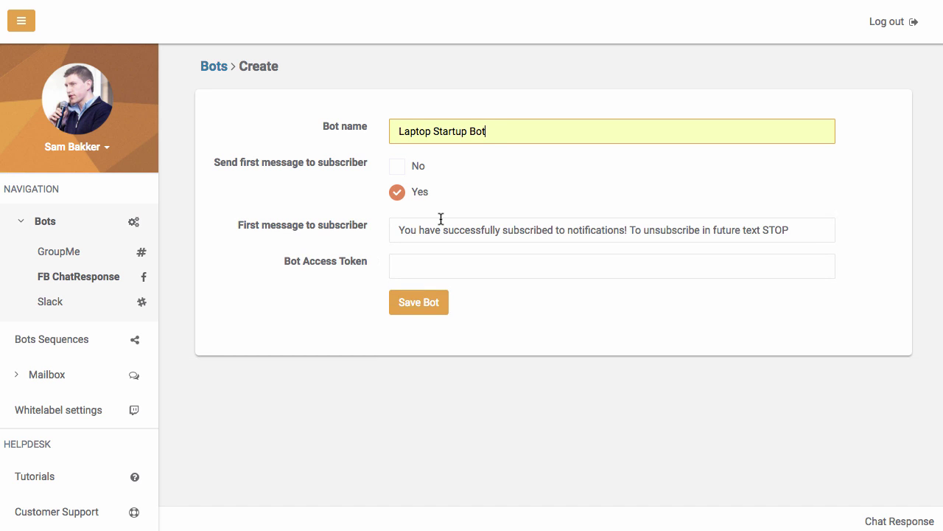
left_click(400, 230)
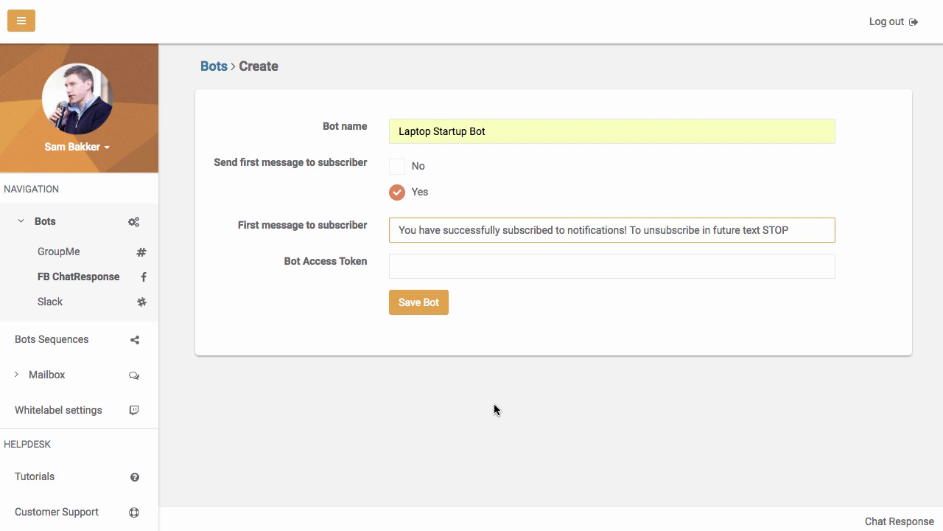
type("Thanks for your me")
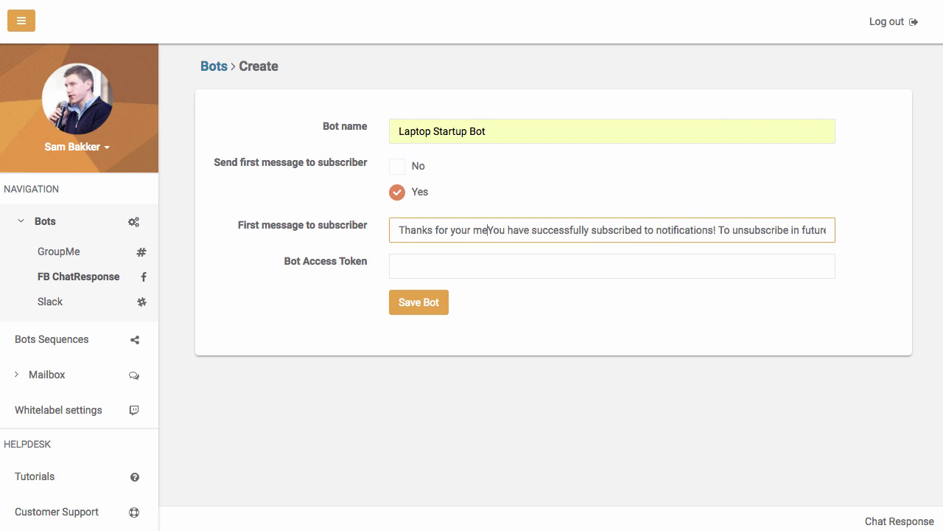
type("ssage you'll ")
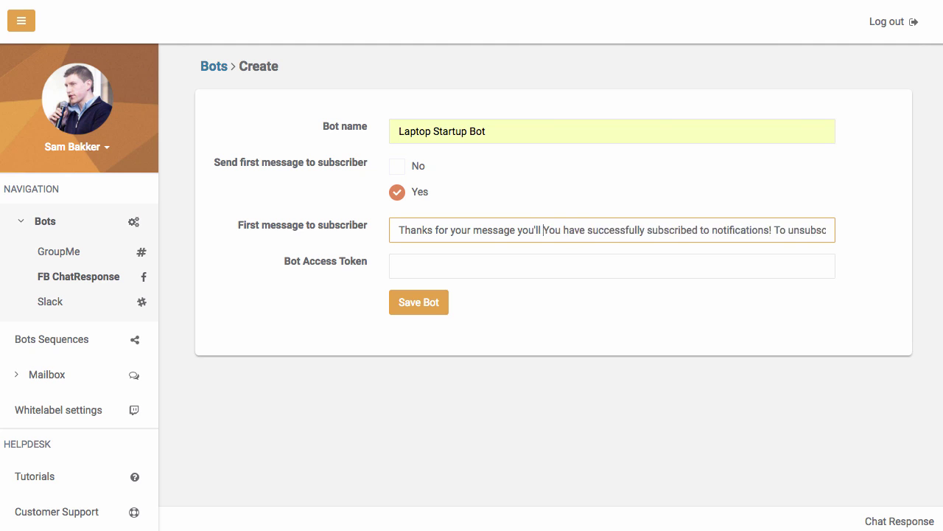
type("get a response very")
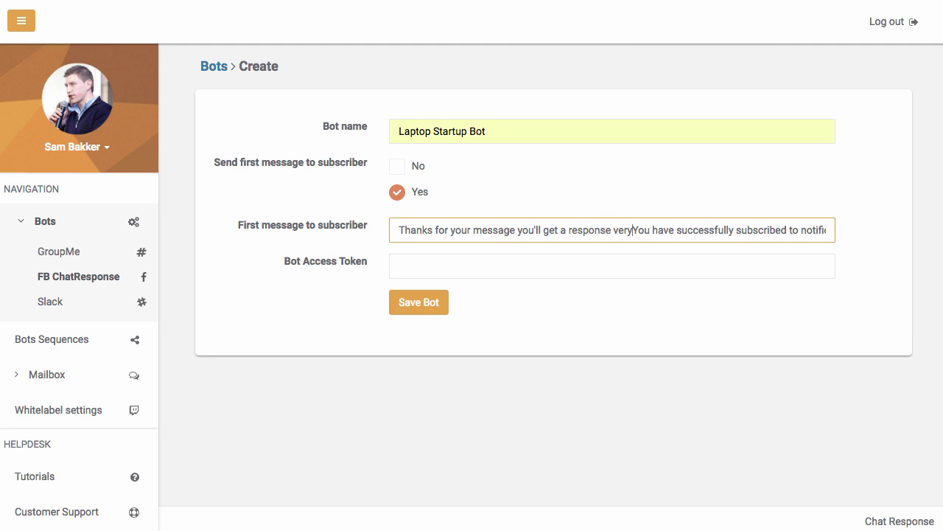
type(" soon. ")
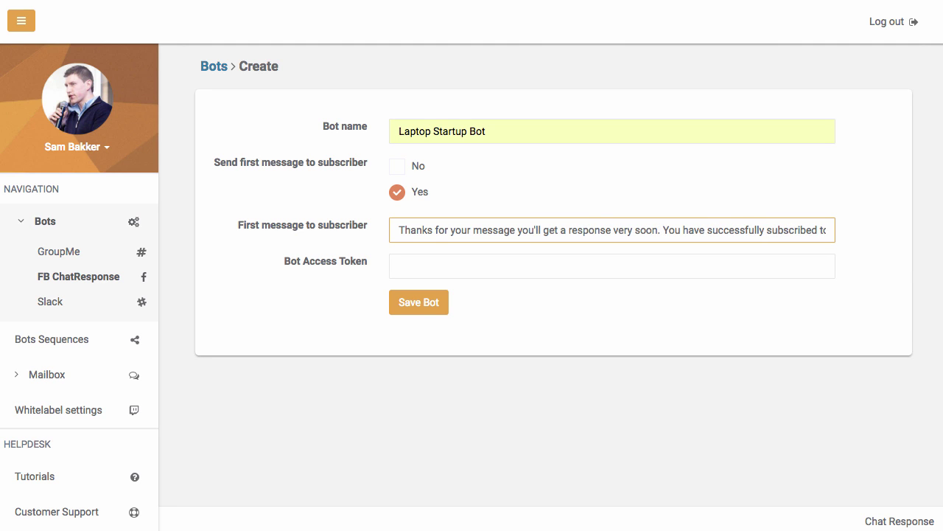
type("Also")
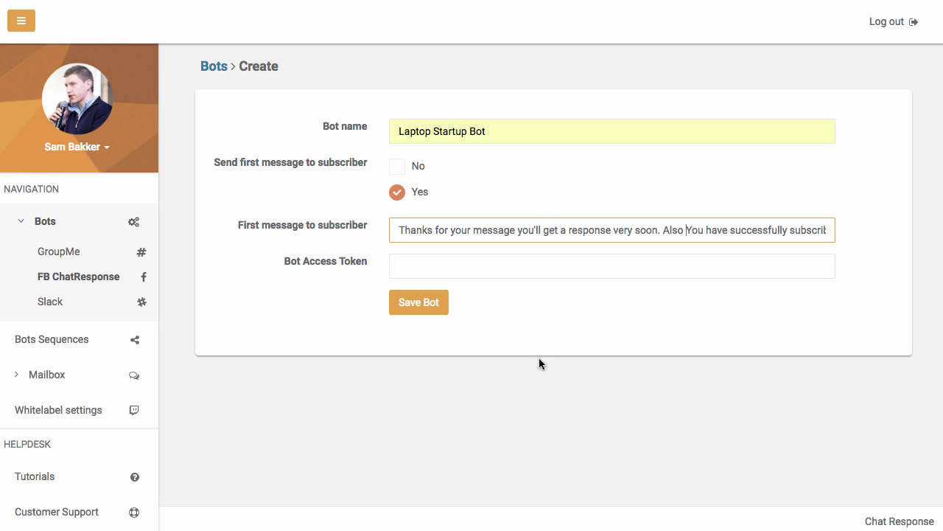
left_click(693, 229)
key("BackSpace")
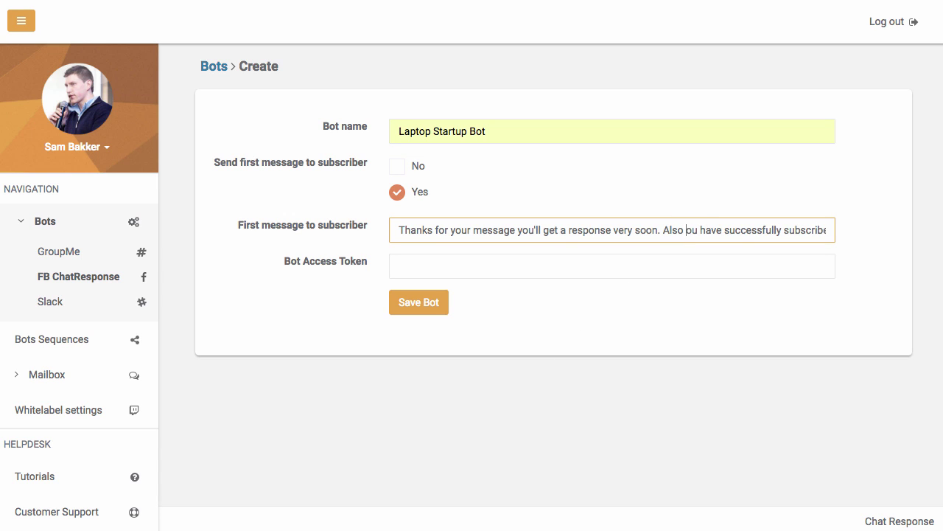
type("y")
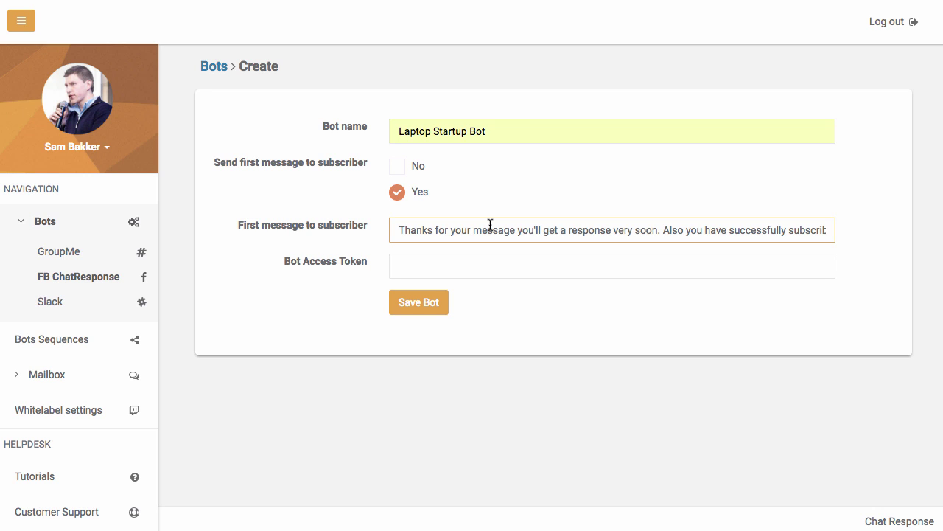
left_click(499, 255)
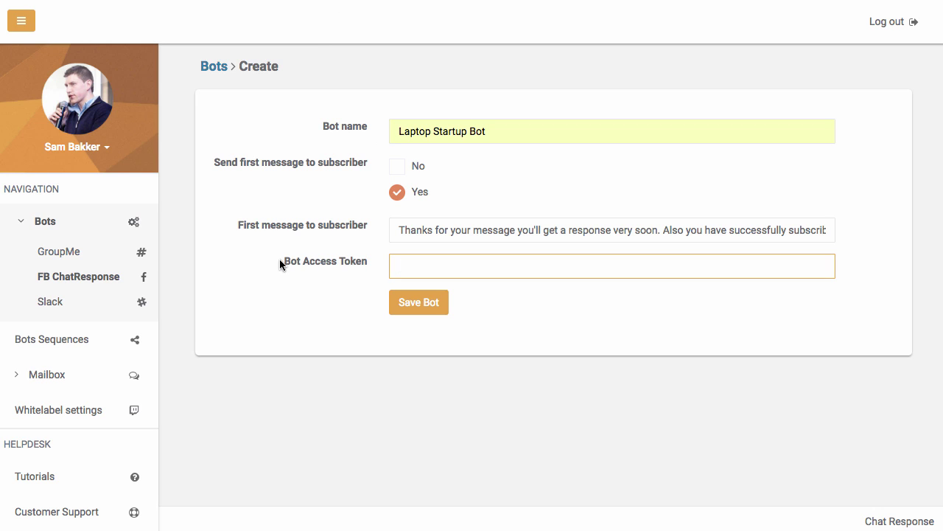
Select the Laptop Startup page for a page access token and copy the generated token
left_click_drag(279, 259, 363, 259)
left_click(364, 255)
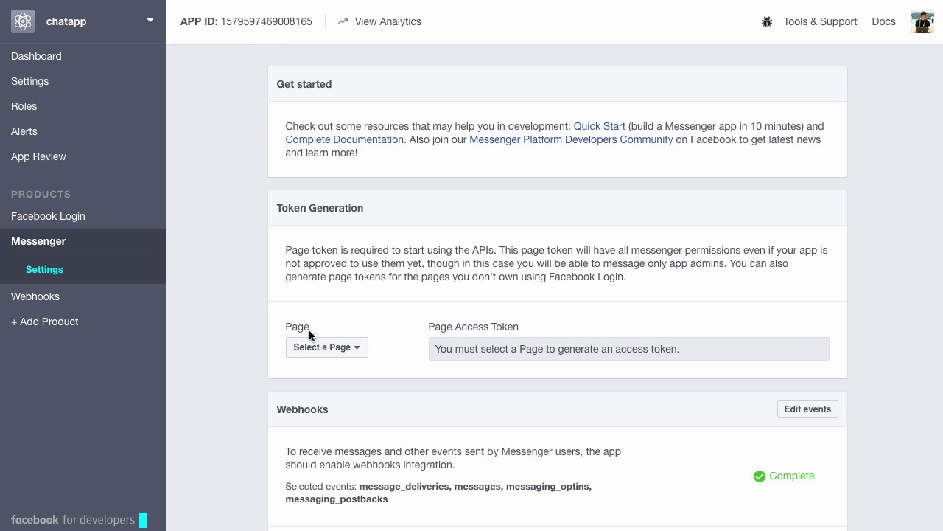
left_click(352, 349)
scroll(359, 404, "down", 2)
scroll(354, 368, "down", 1)
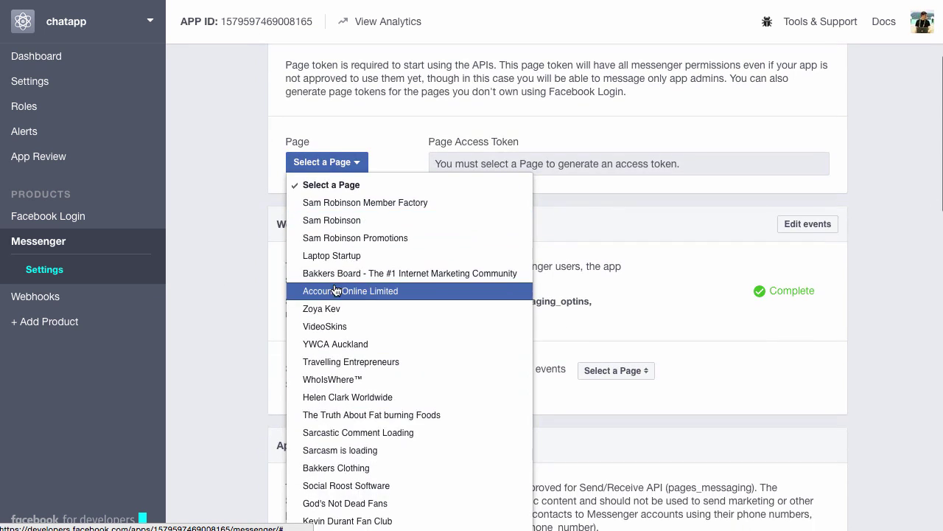
left_click(346, 255)
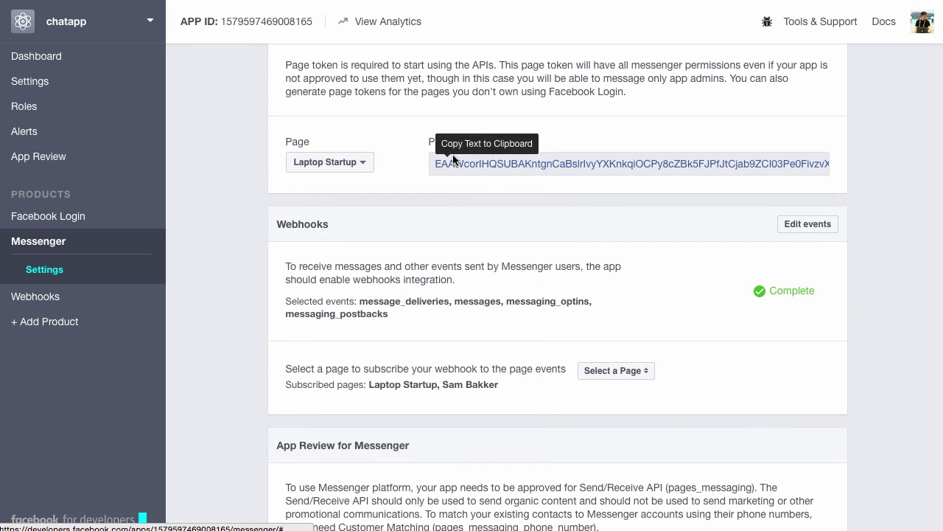
left_click(456, 166)
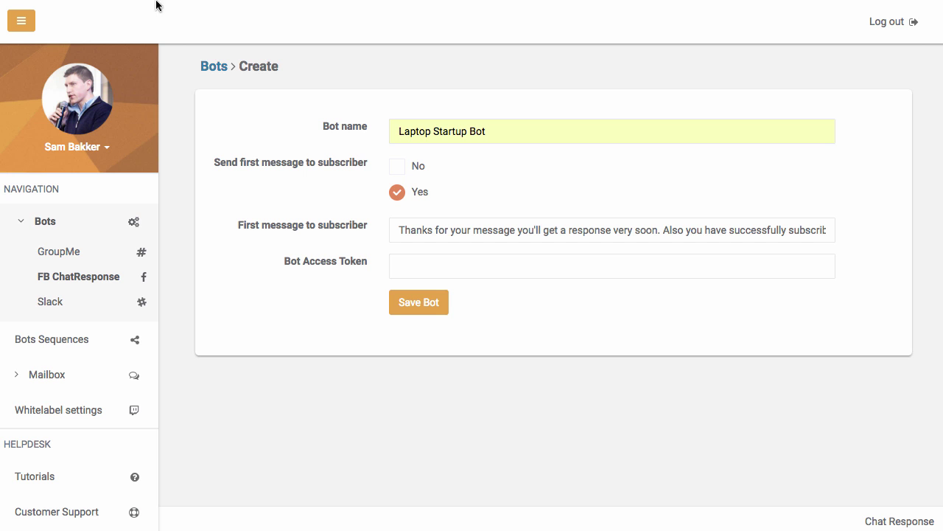
Paste the Laptop Startup page access token into the bot and save it
left_click(455, 268)
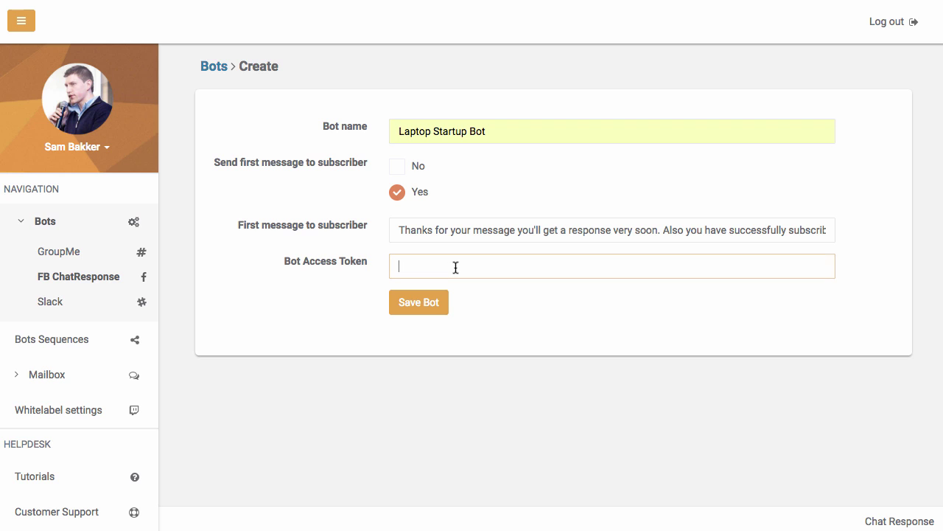
key("ctrl+v")
left_click(546, 368)
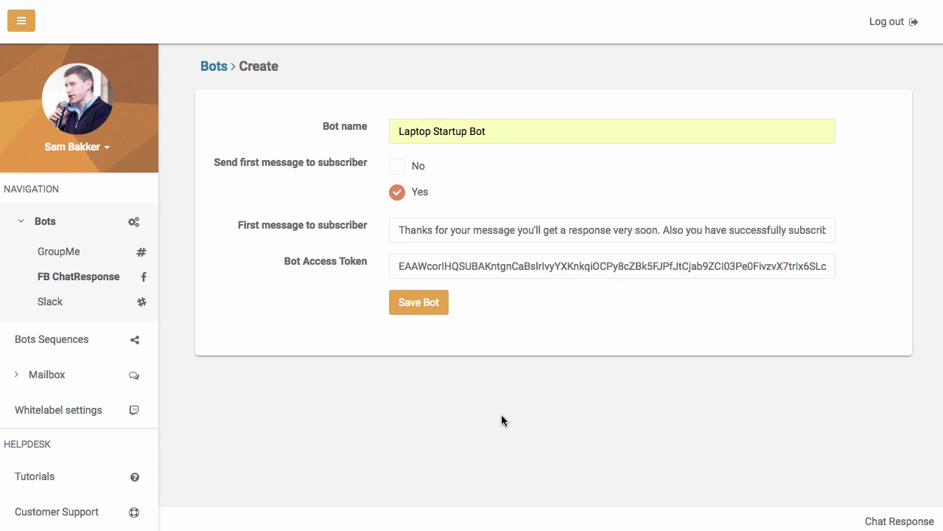
left_click(416, 305)
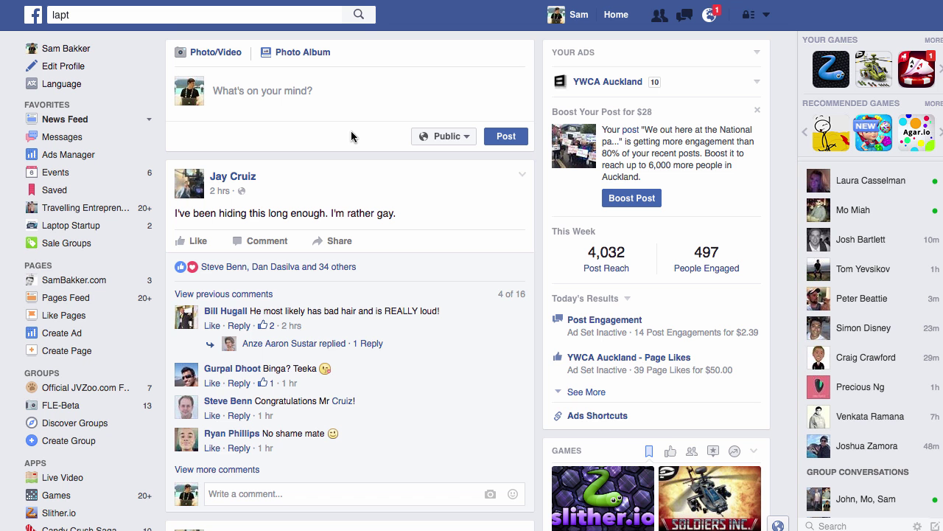
Search for the Laptop Startup page, open it, and start a Messenger conversation with it
double_click(141, 16)
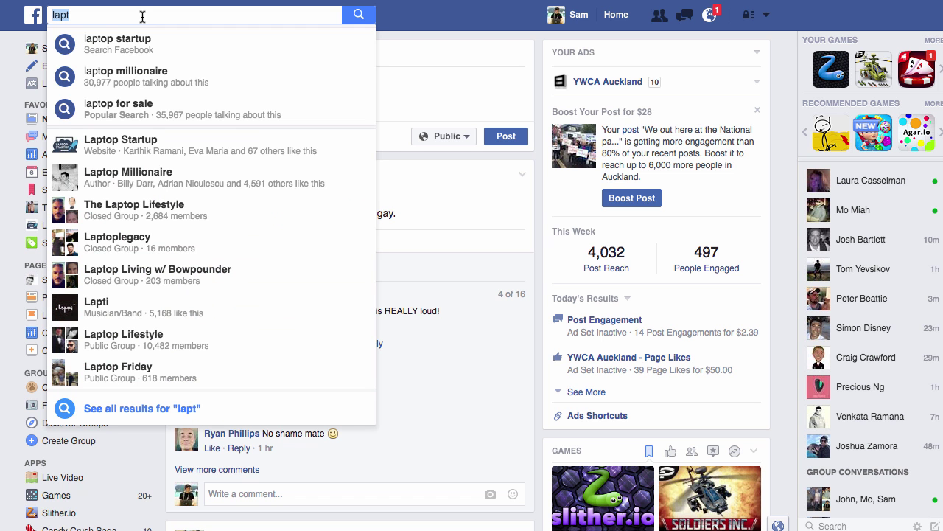
left_click(144, 140)
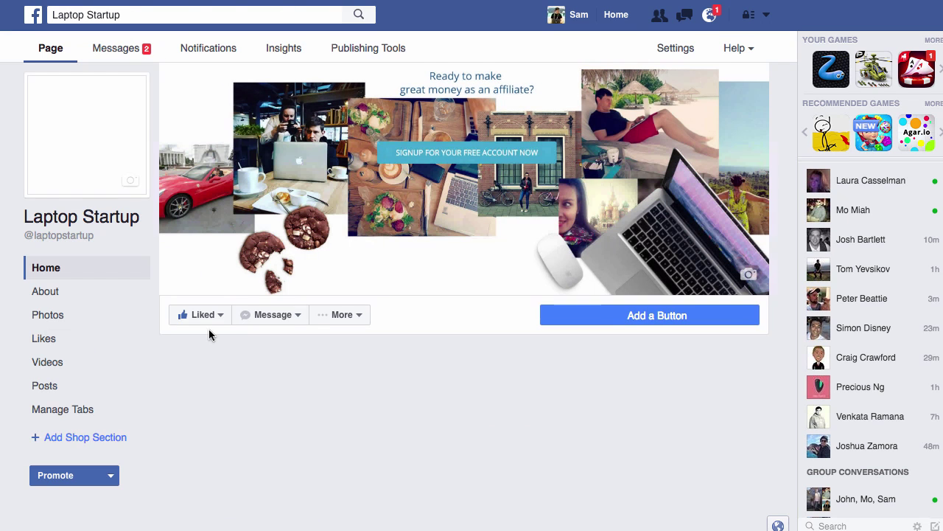
mouse_move(209, 336)
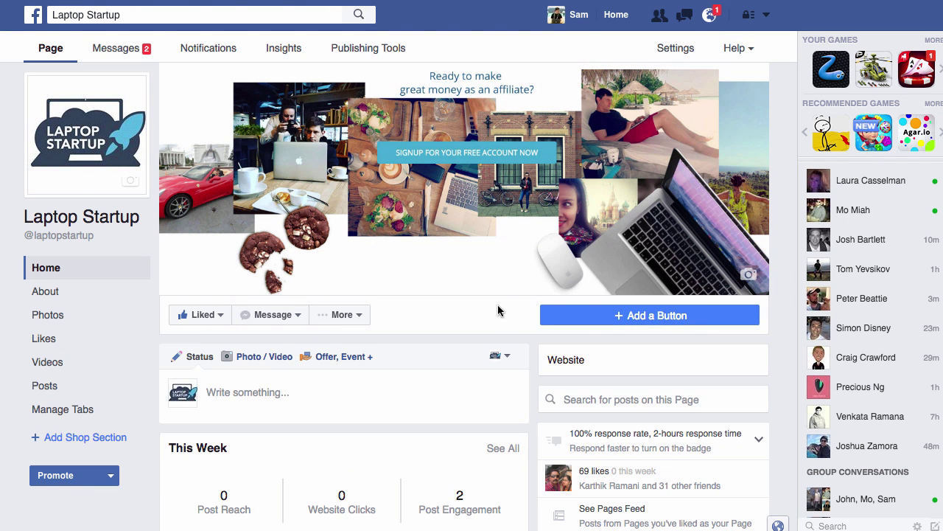
mouse_move(297, 317)
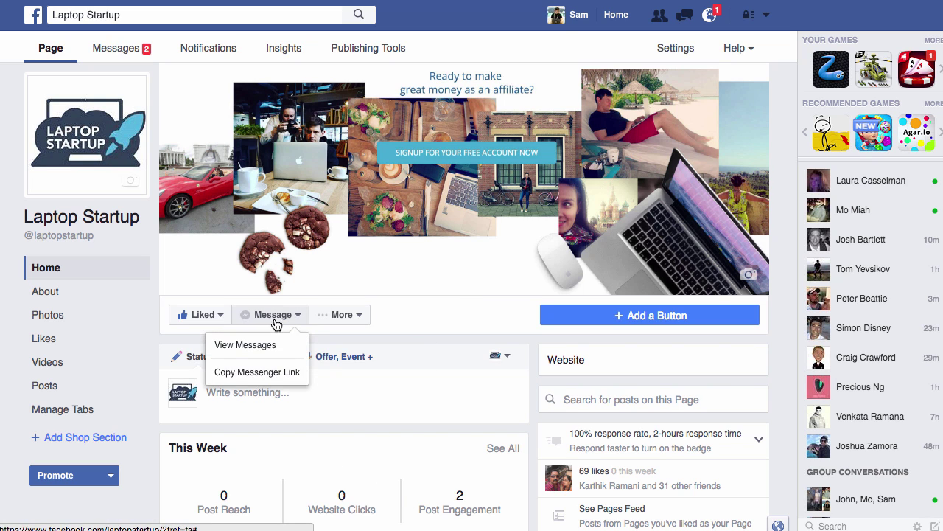
left_click(278, 316)
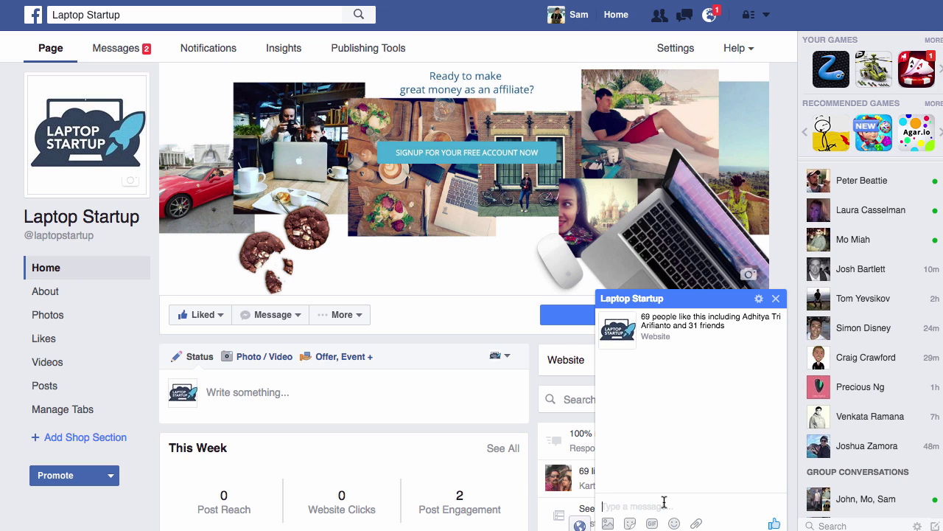
Send 'Hey what is your support url', then answer the bot's welcome reply with 'Ok thanks'
type("Hey what is your support url?")
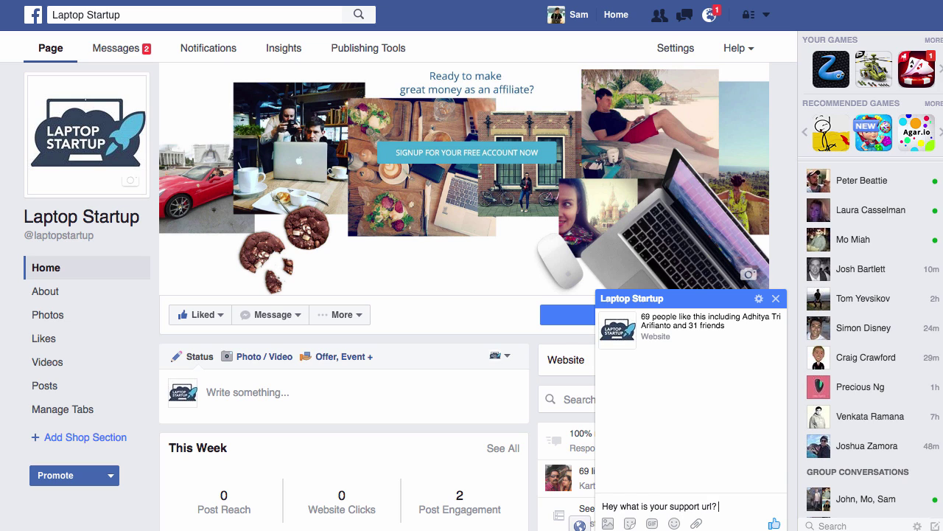
key("Return")
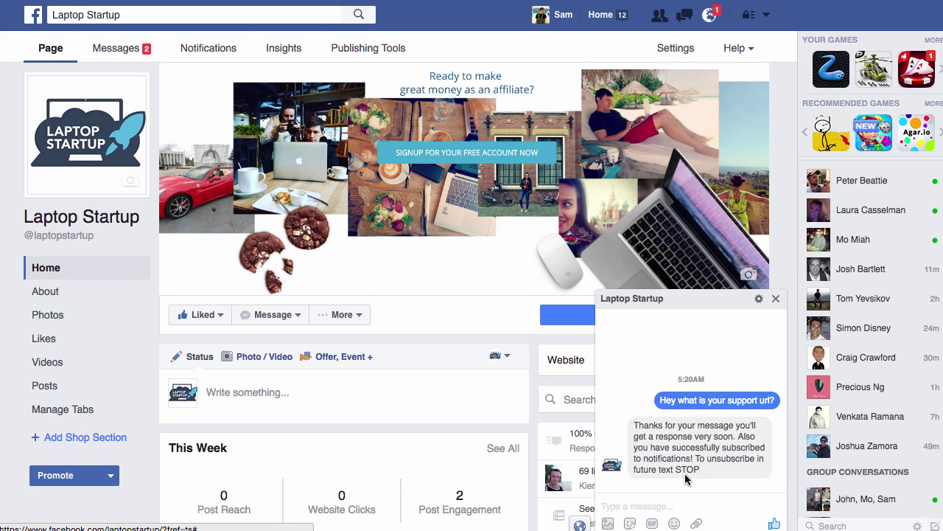
left_click(645, 505)
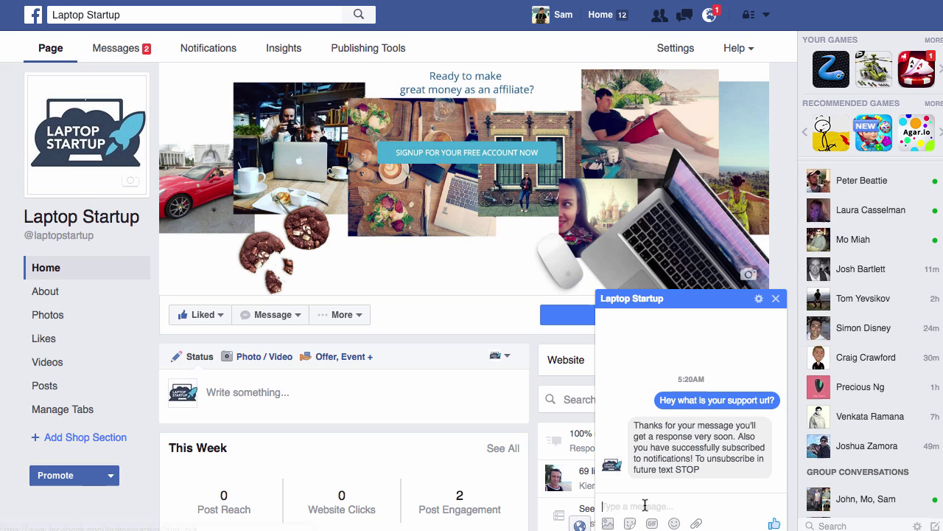
type("STOP")
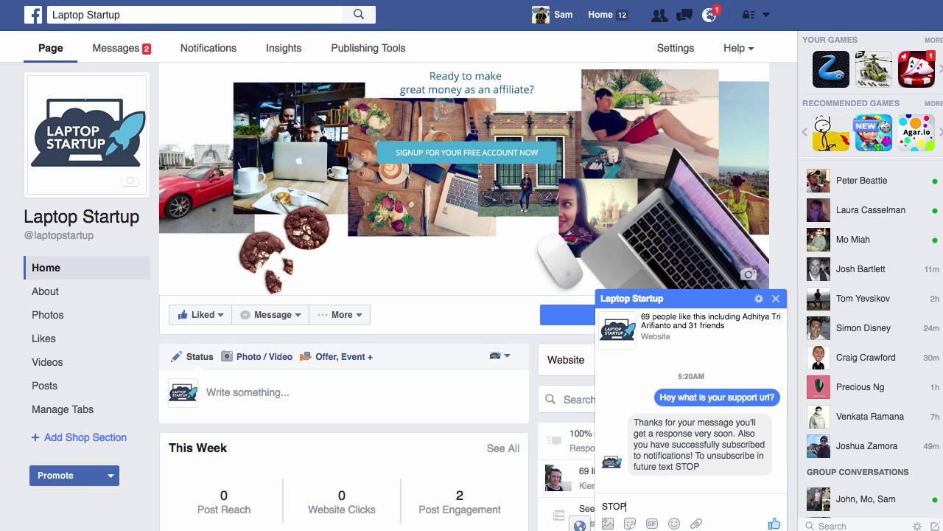
key("BackSpace")
key("BackSpace")
key("BackSpace")
type("Ok thanks")
key("Return")
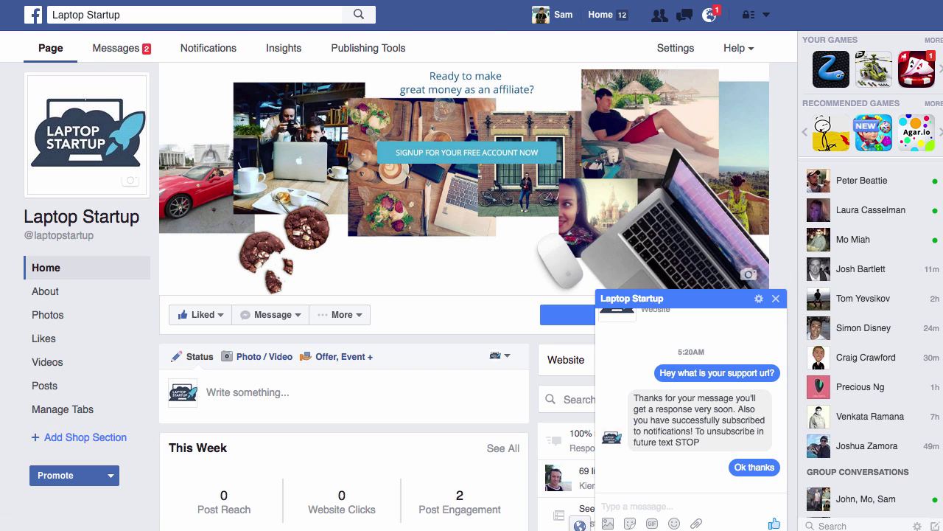
Reload the chat, send #help to the bot, and scroll to read its command list
left_click(634, 506)
key("super+r")
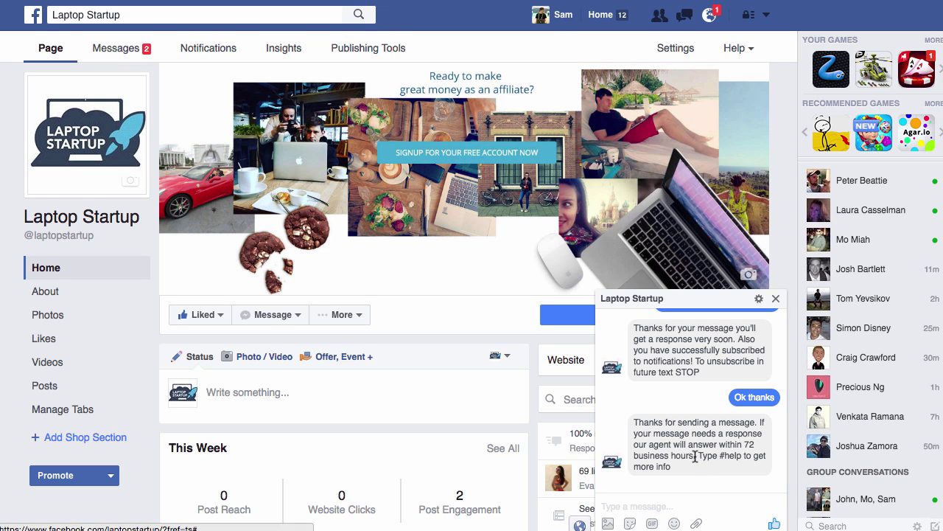
left_click(716, 497)
type("#")
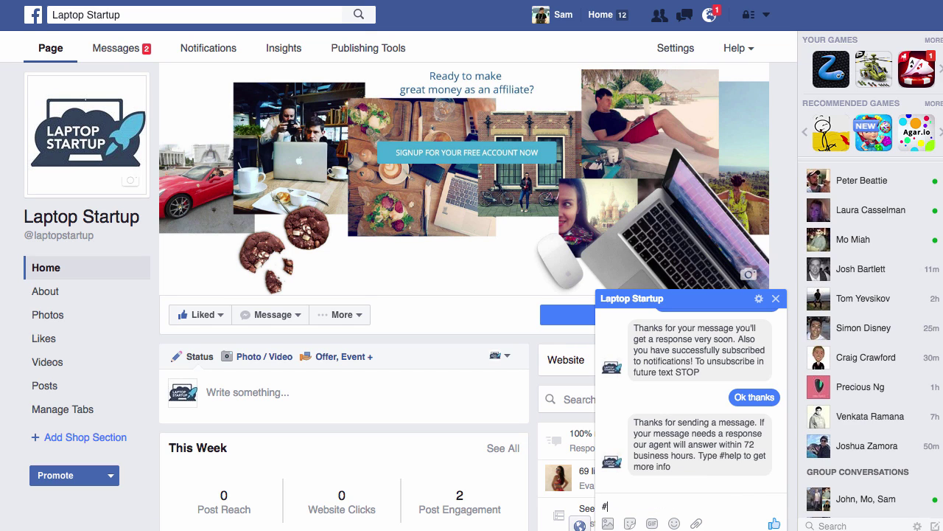
type("gehelp")
key("Return")
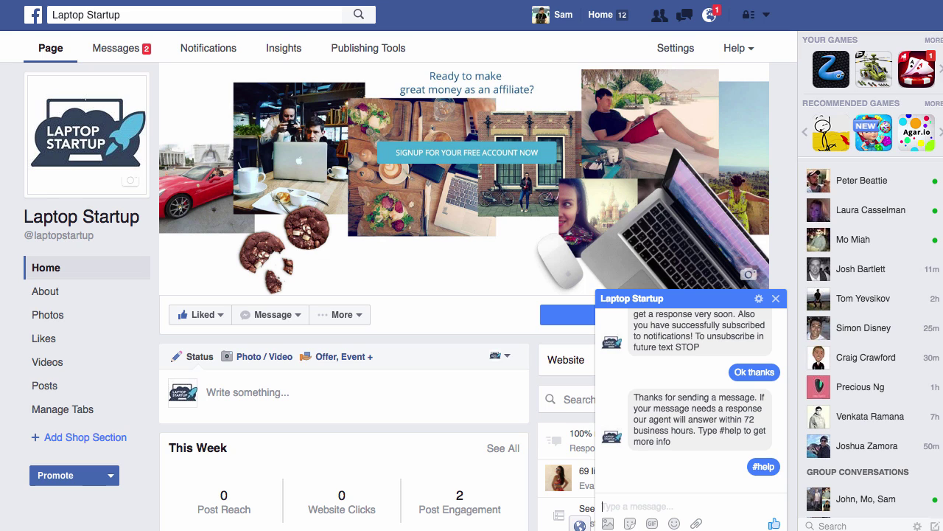
scroll(730, 466, "down", 5)
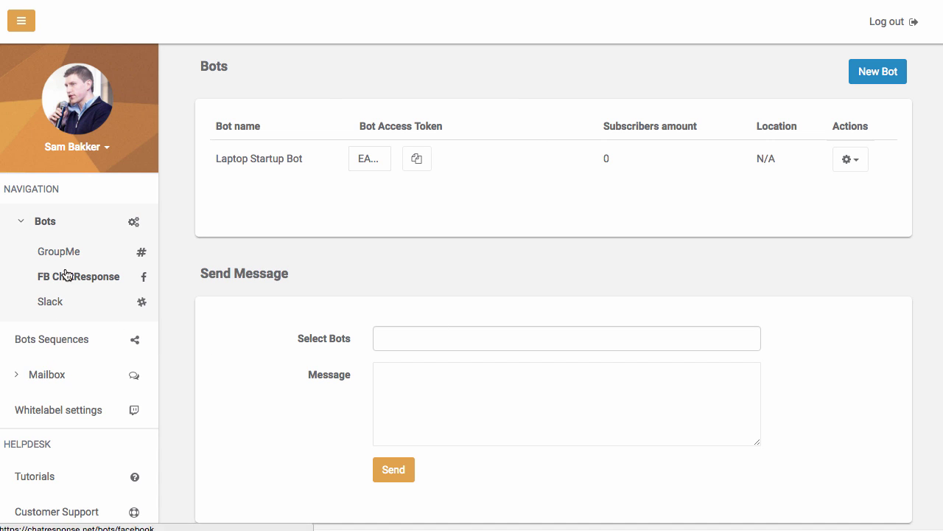
Reload the FB ChatResponse bots list and confirm Laptop Startup Bot shows 1 subscriber
left_click(44, 221)
left_click(44, 222)
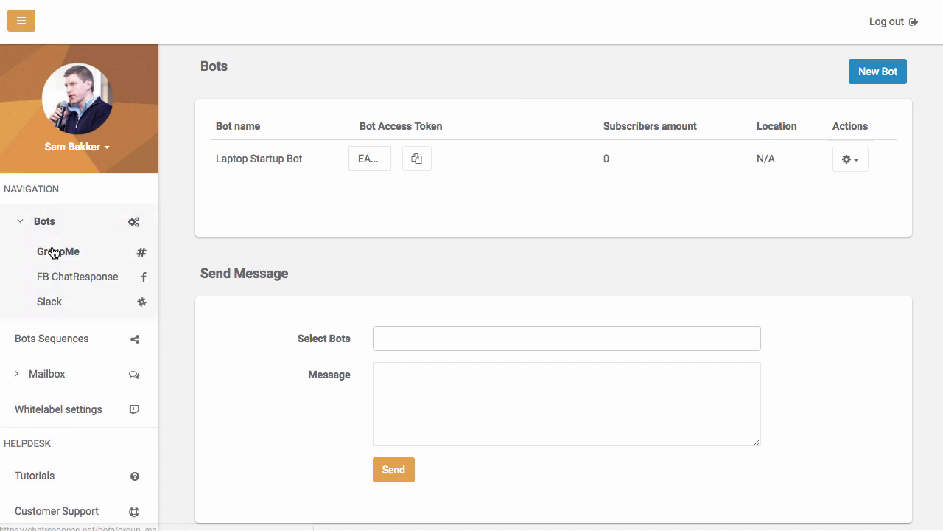
left_click(54, 275)
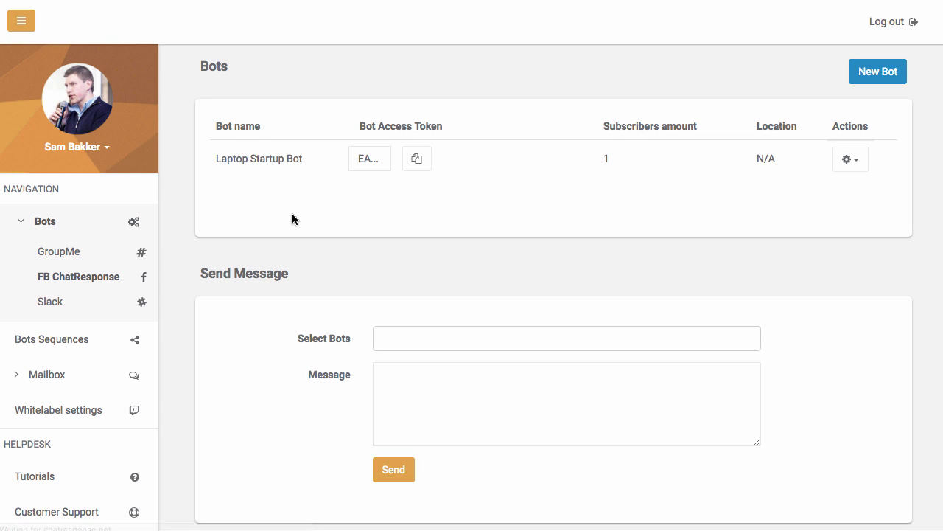
left_click_drag(610, 119, 567, 157)
scroll(624, 168, "down", 1)
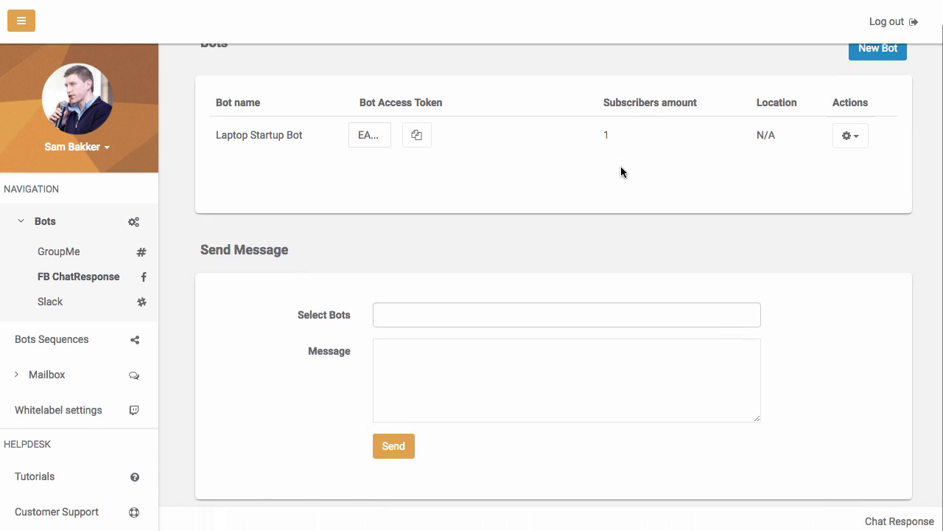
Target Laptop Startup Bot and type the '$20 off discount today only' message with its link
left_click(549, 313)
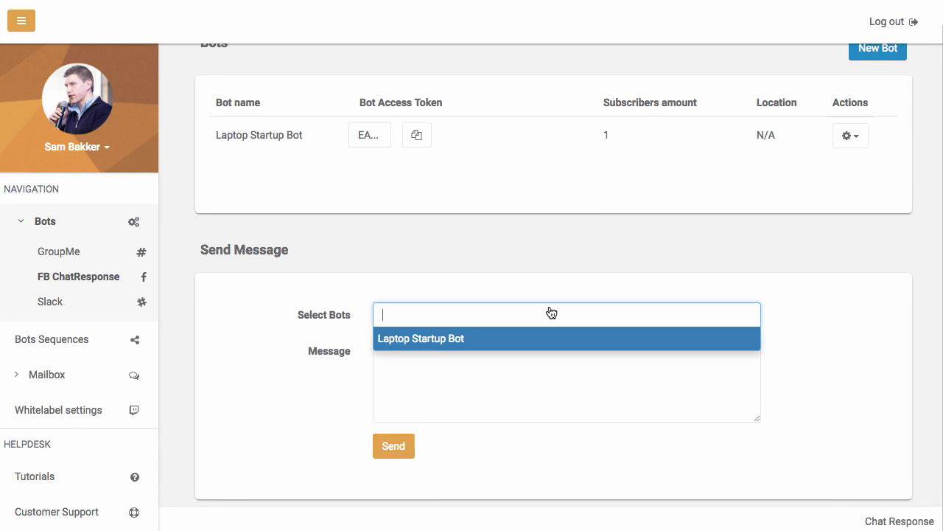
left_click(529, 336)
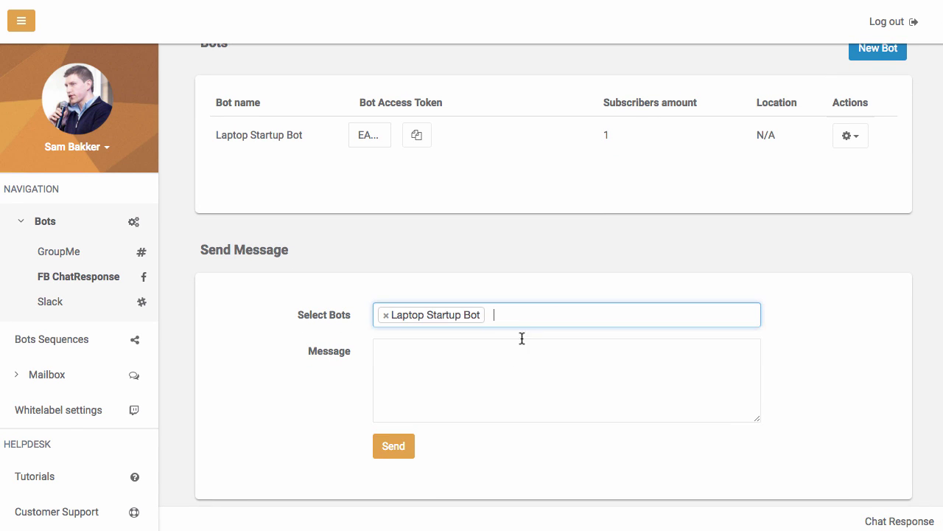
left_click(464, 378)
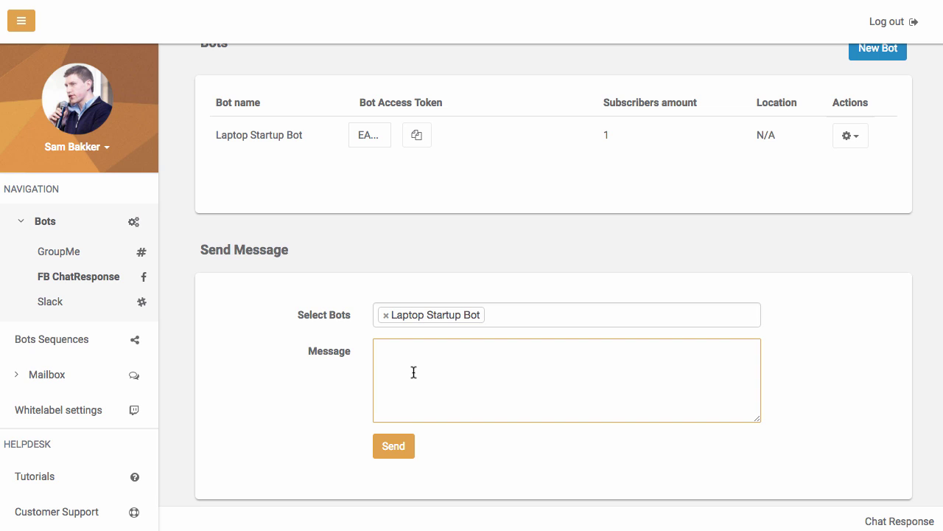
type("Hey have you seen we have a")
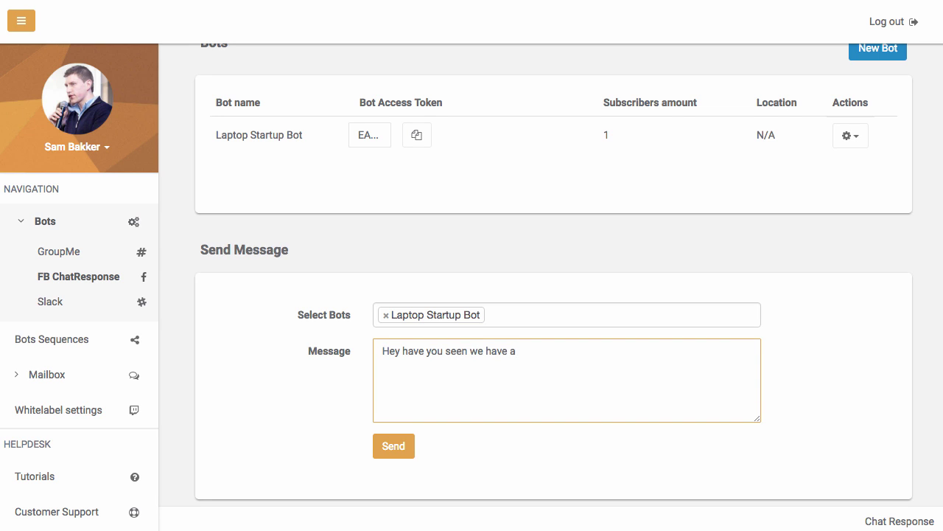
type(" $20 off discount today")
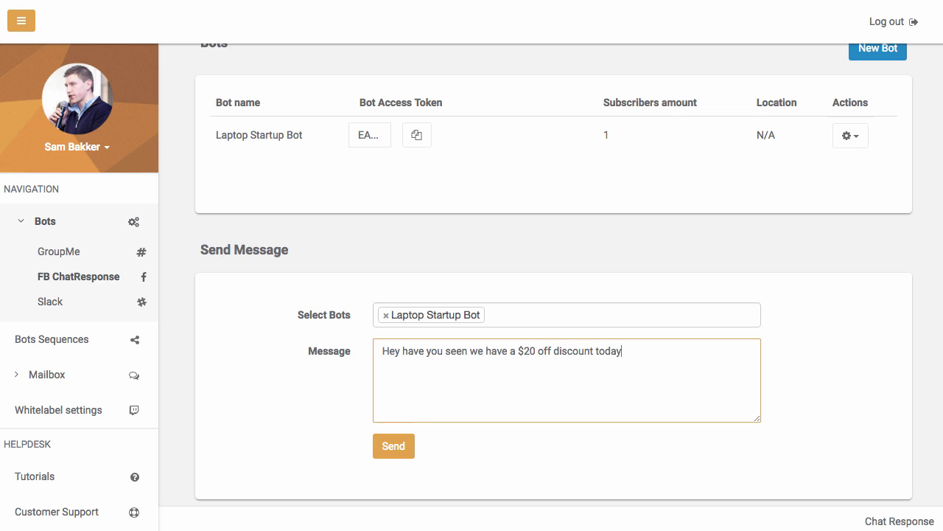
type(" only. Go here now")
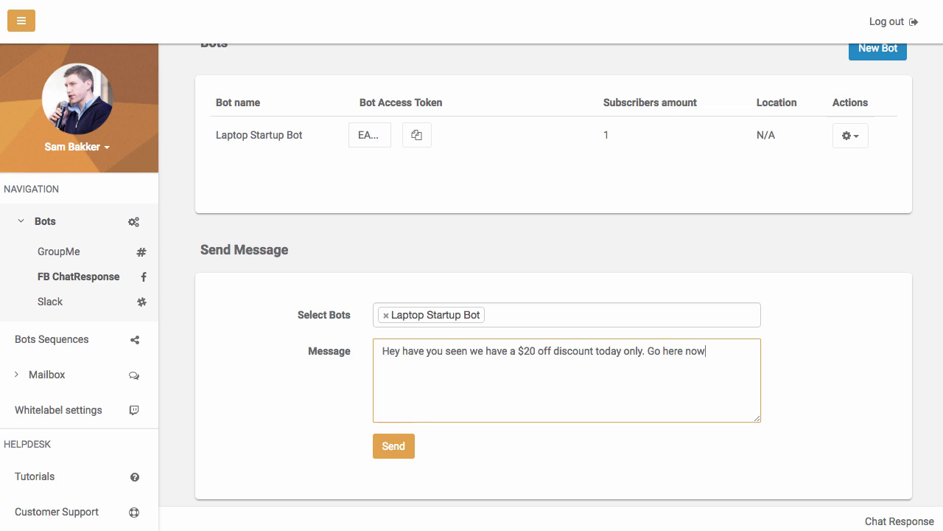
type(" and check it out http://laptopst")
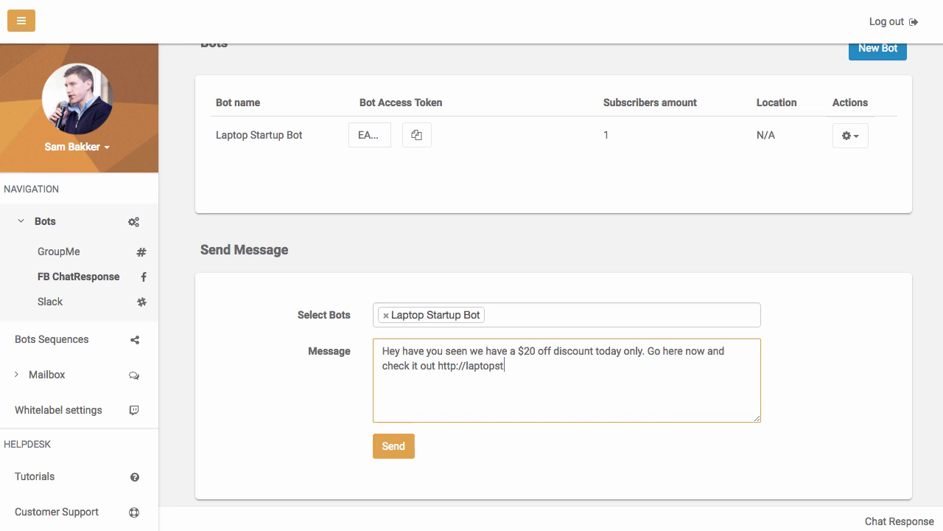
type("artup.com")
Send the $20 discount broadcast to Laptop Startup Bot's subscribers
left_click(391, 445)
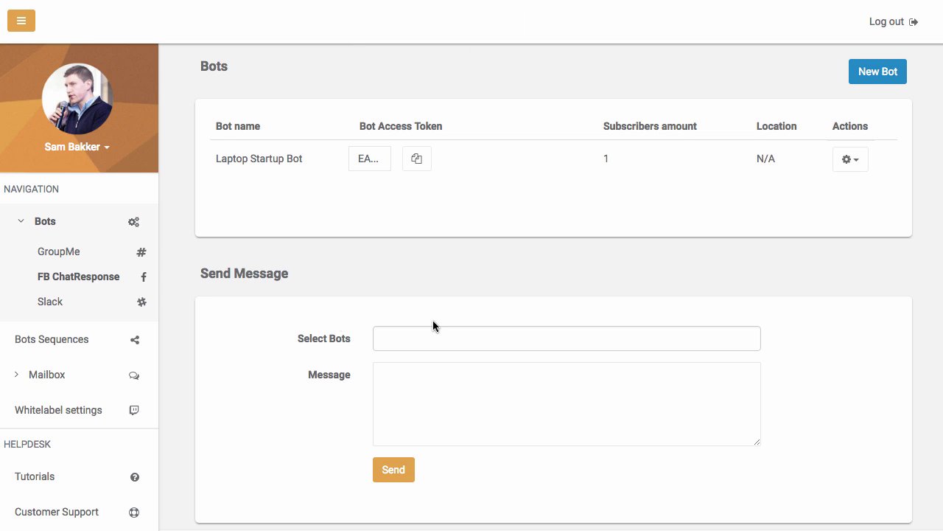
scroll(302, 371, "down", 1)
Start a new bot sequence message named 'Laptop Startup Bot Sequence'
left_click(66, 337)
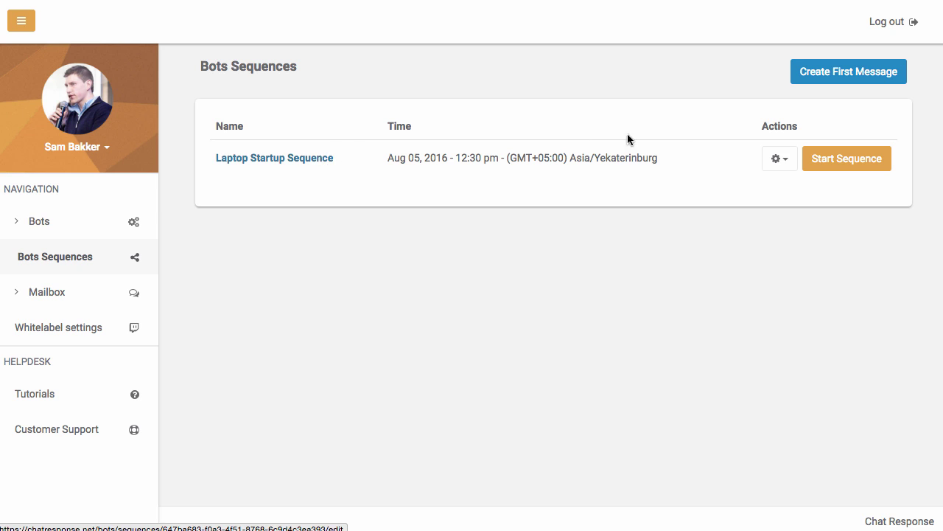
left_click(780, 158)
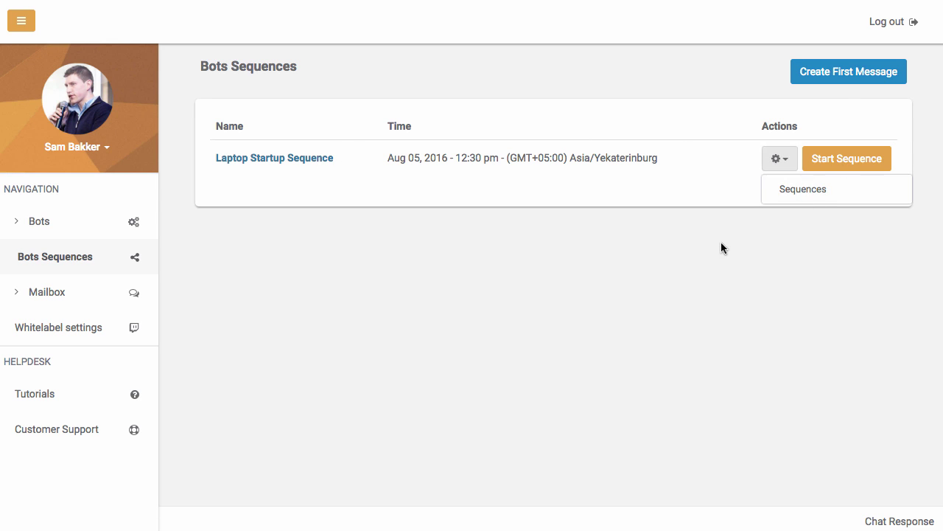
left_click(842, 77)
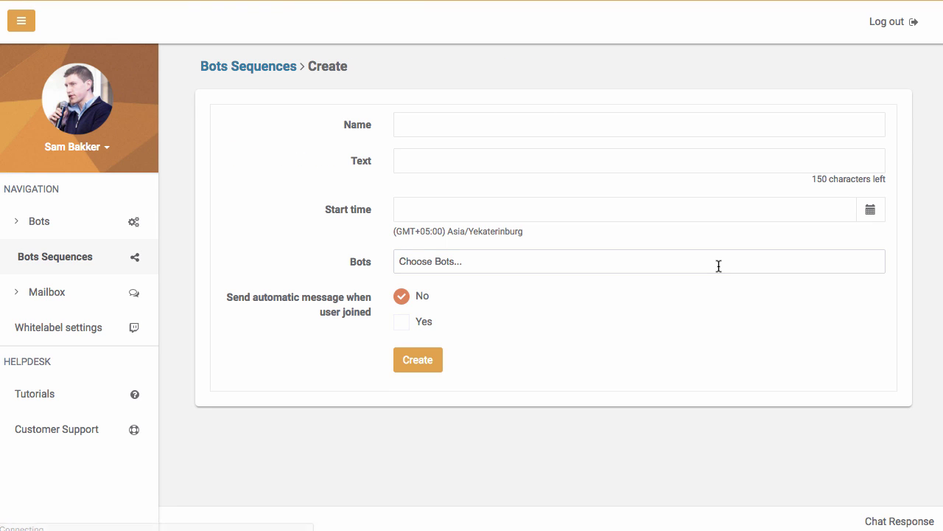
left_click(559, 132)
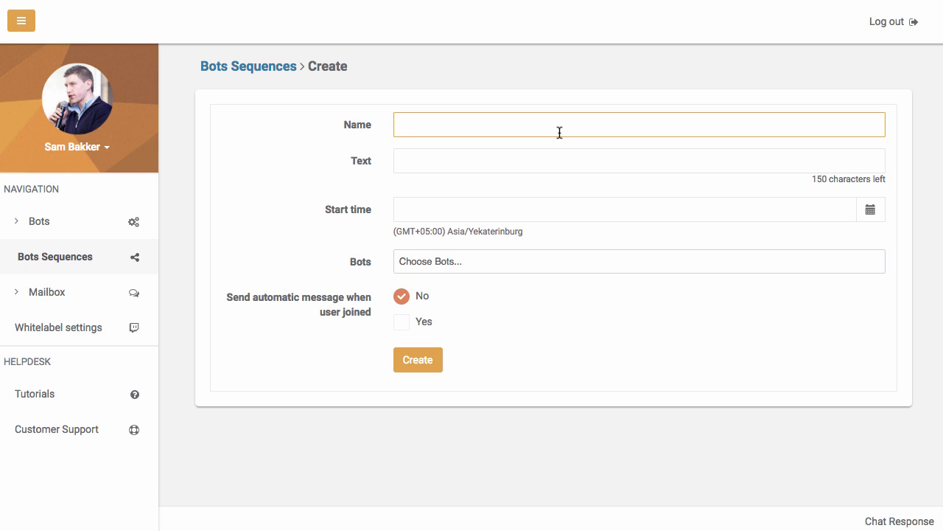
type("Laptop Startup Bot Sequence")
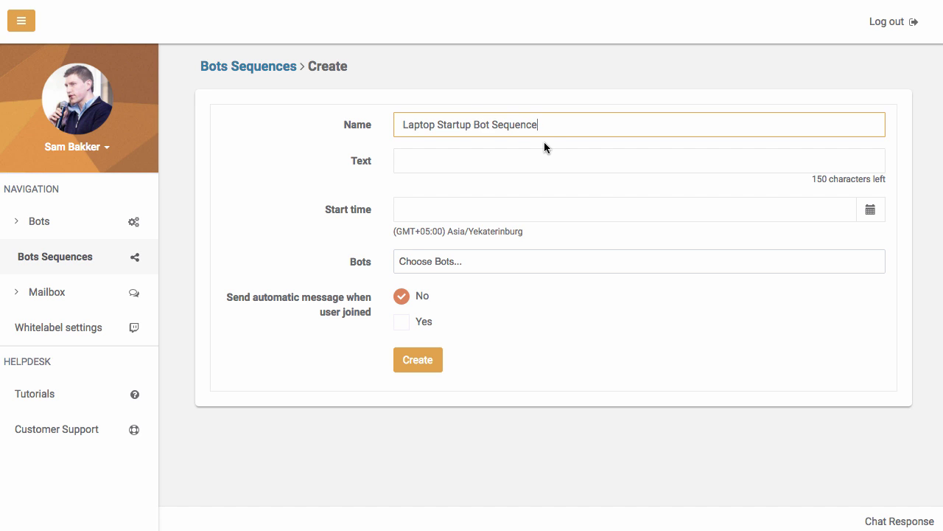
Write text promoting the Facebook marketing training video, changing the link's facebook domain to laptopstartup
left_click(523, 150)
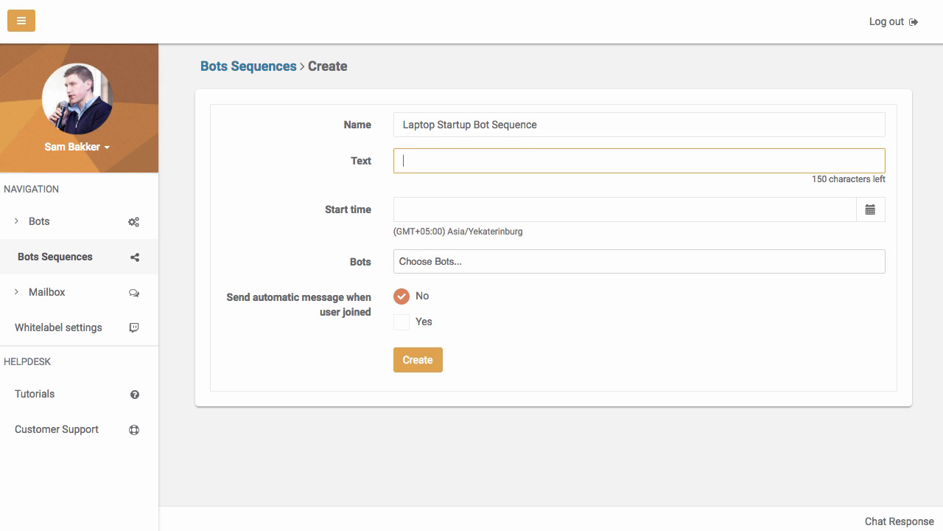
type("Have you cehcked")
key("BackSpace")
key("BackSpace")
key("BackSpace")
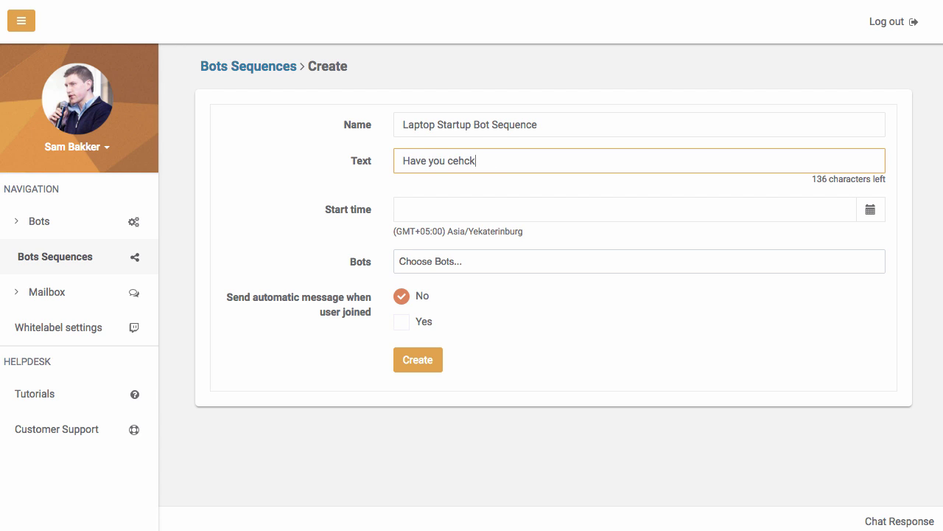
key("BackSpace")
key("BackSpace")
key("BackSpace")
key("BackSpace")
type("hecked out the training video no")
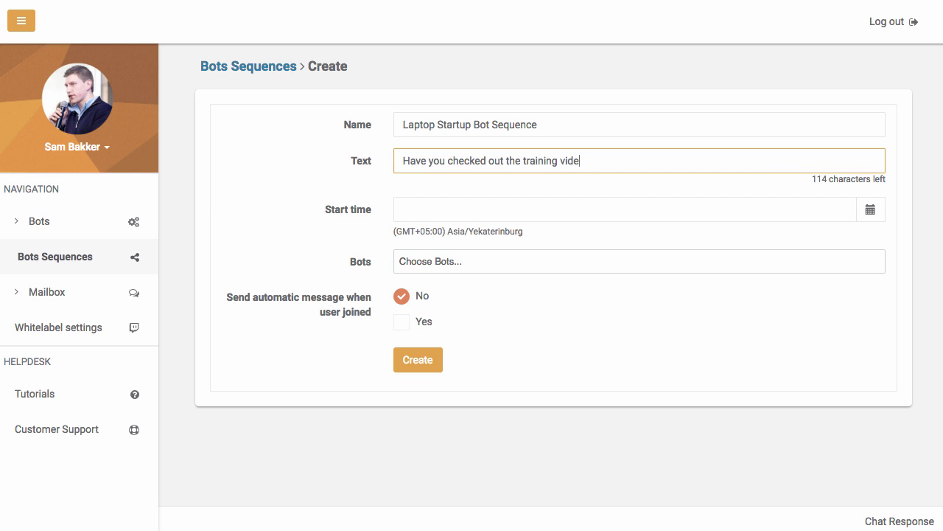
key("BackSpace")
type("on how to do Facebook marketing ")
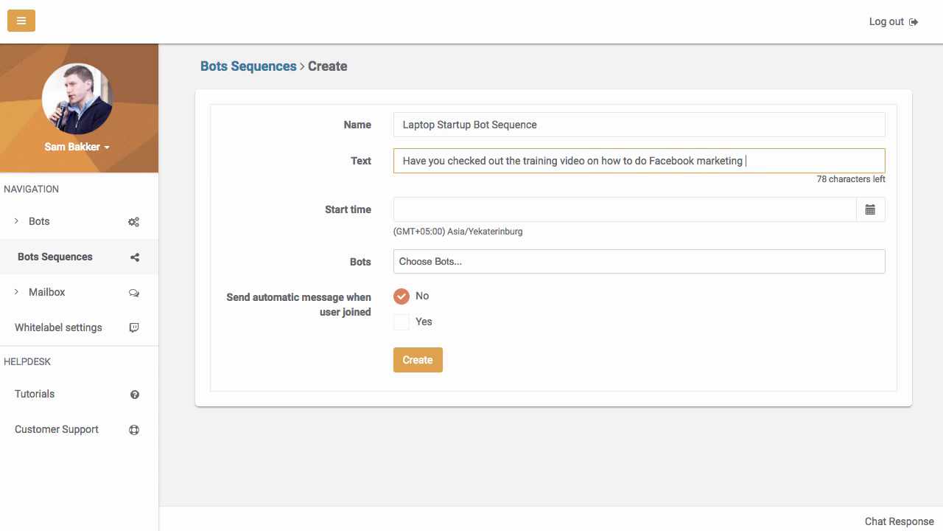
type("the right way. If not go ")
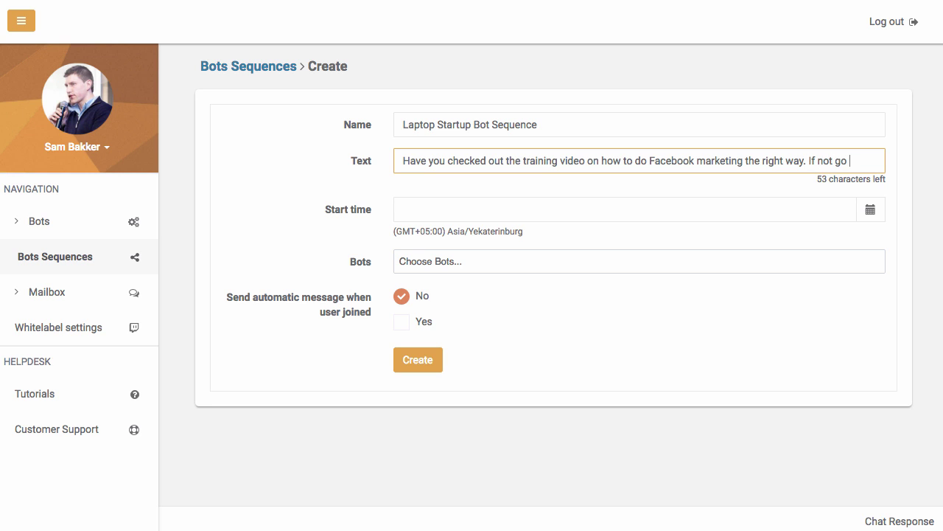
type("here now: http")
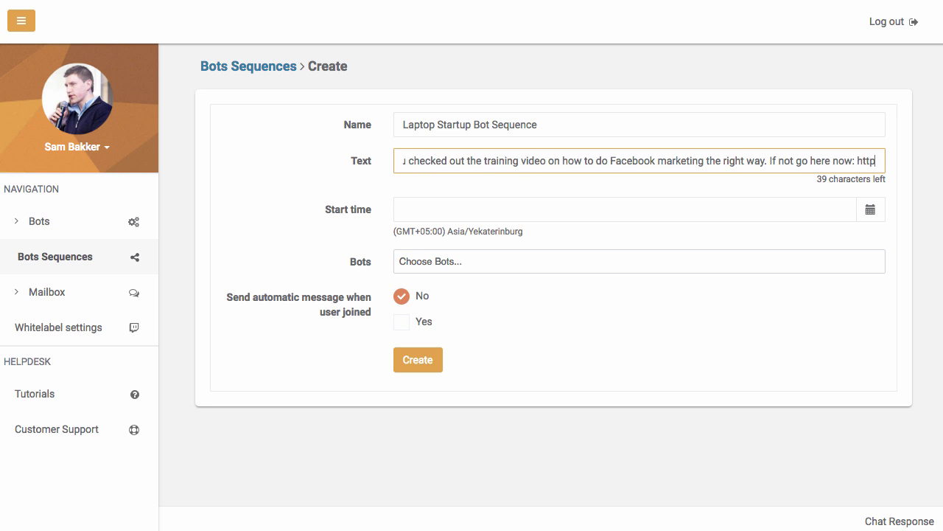
type("://facebook.com/")
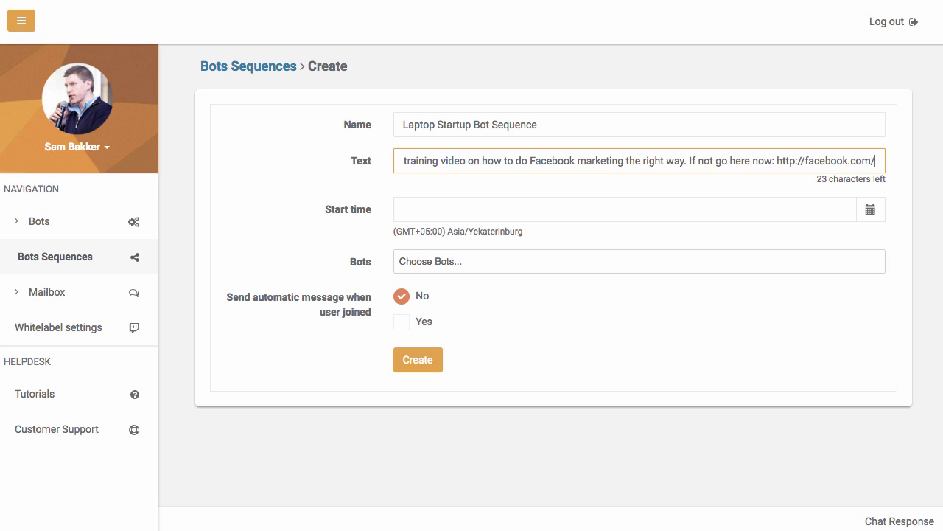
type("facebook")
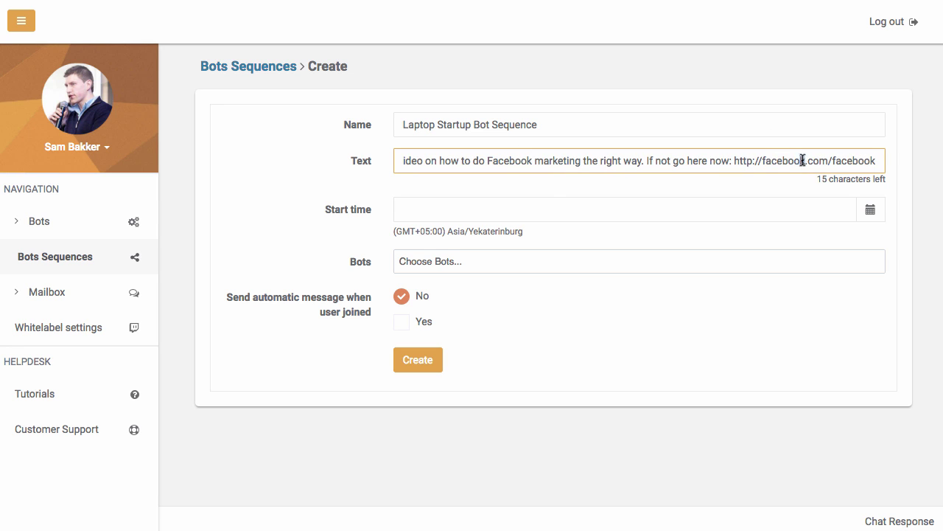
left_click_drag(806, 161, 761, 164)
type("laptopstartu")
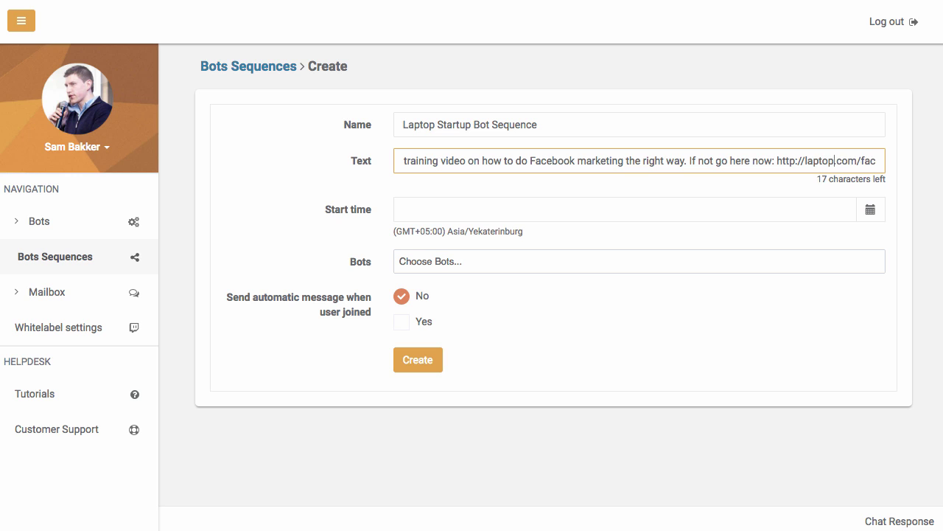
type("p")
Set the sequence start time to 13 August 2016, 11:59 am
left_click(438, 209)
left_click(869, 212)
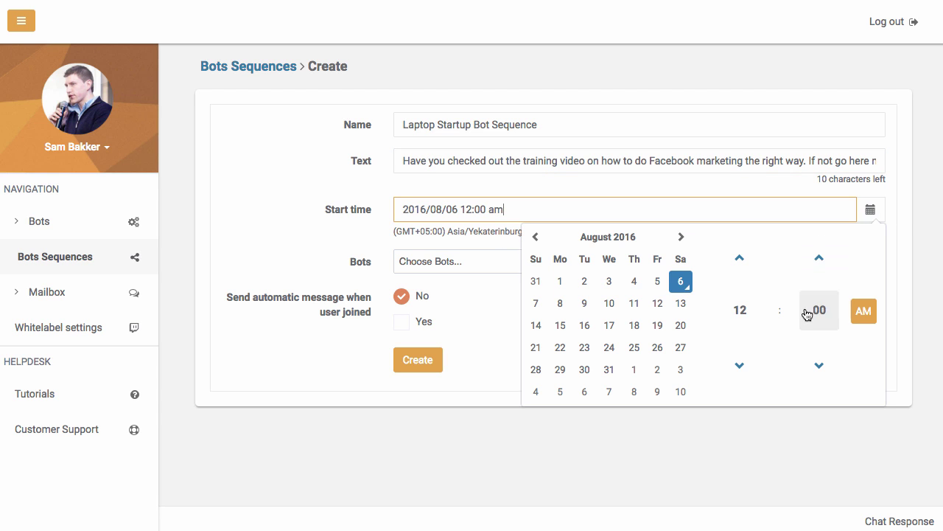
left_click(682, 304)
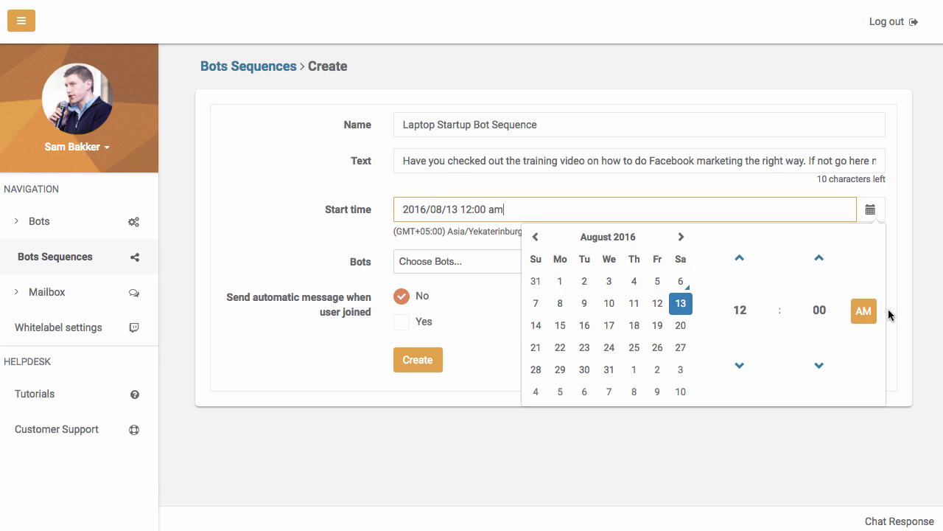
left_click(856, 312)
left_click(830, 361)
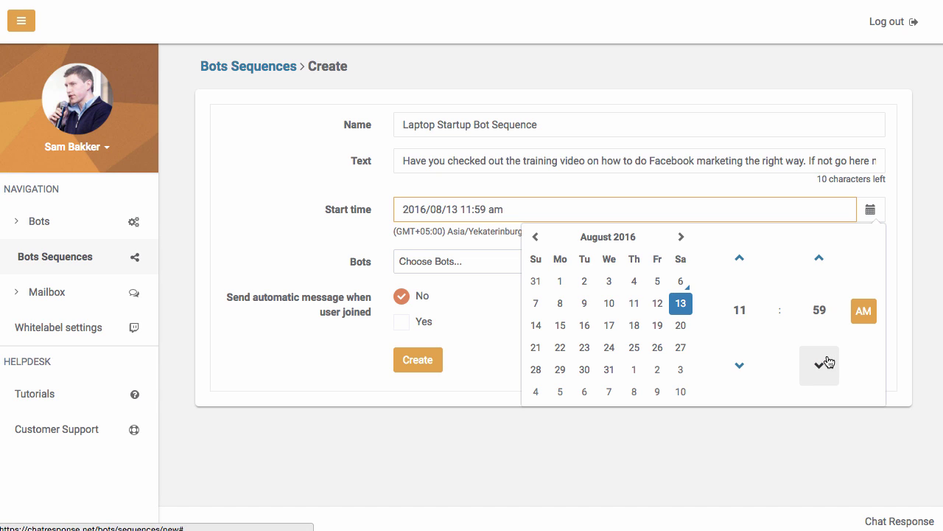
left_click(470, 309)
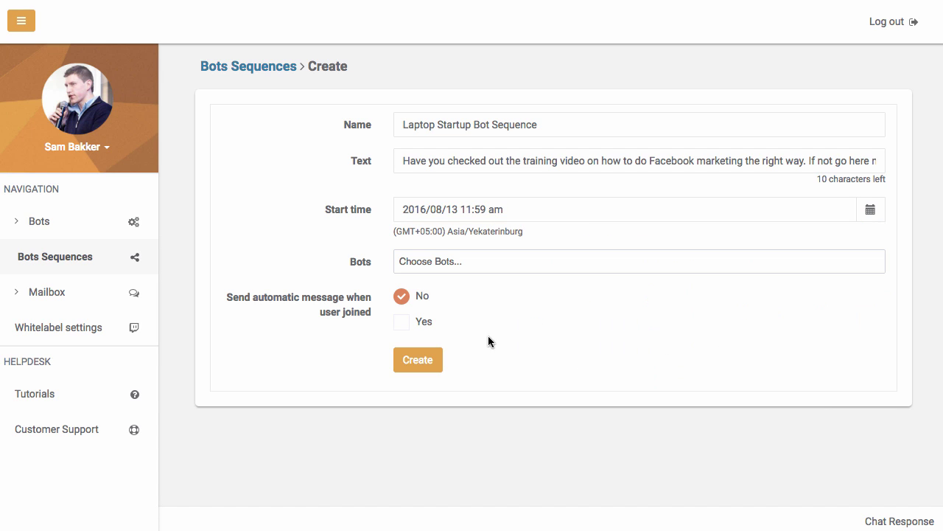
Assign FB Laptop Startup Bot, enable auto-messaging on join, and create the sequence
left_click(526, 253)
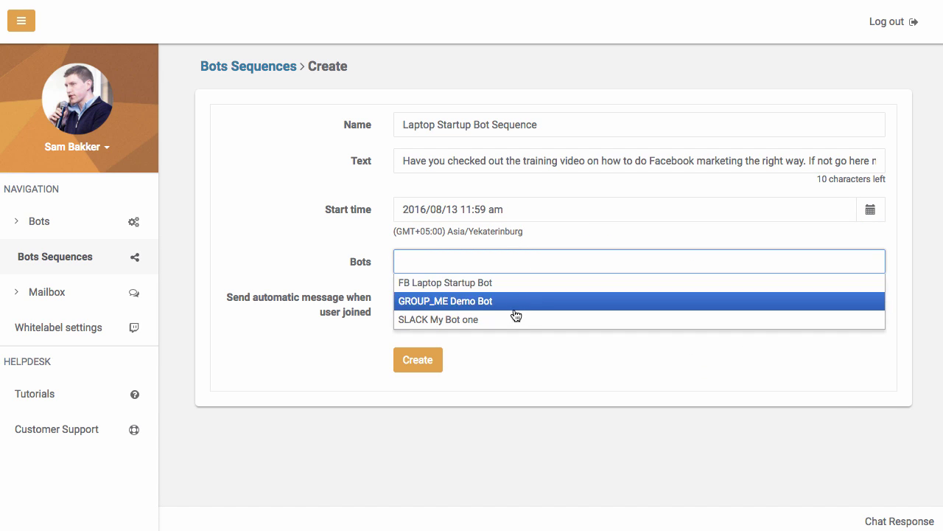
left_click(511, 283)
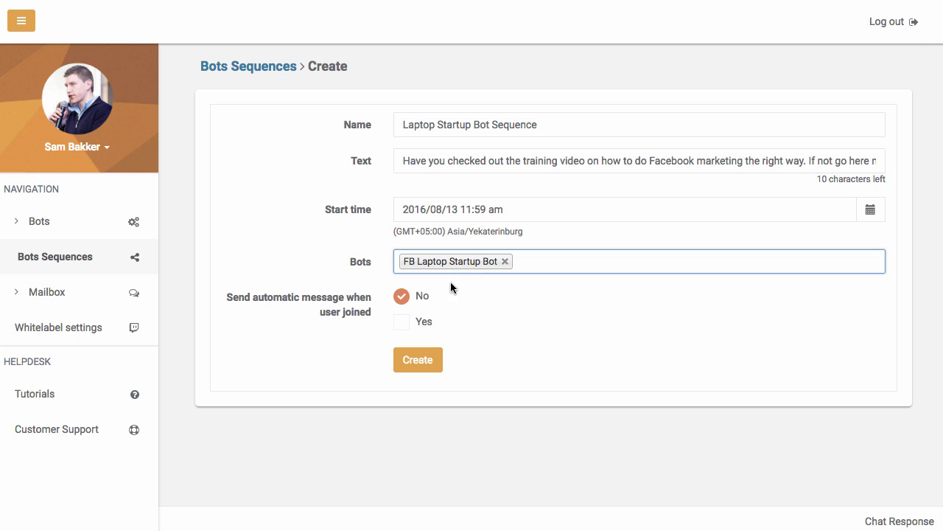
left_click(402, 322)
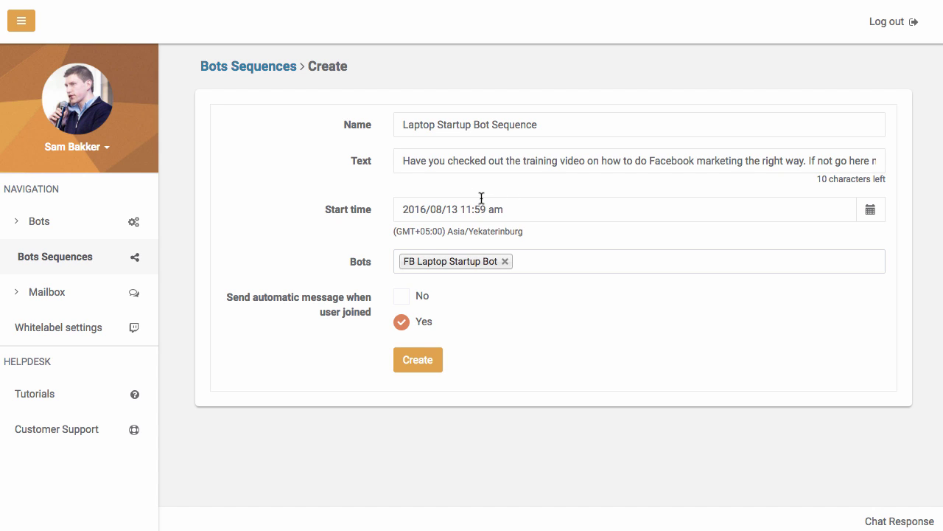
left_click(416, 368)
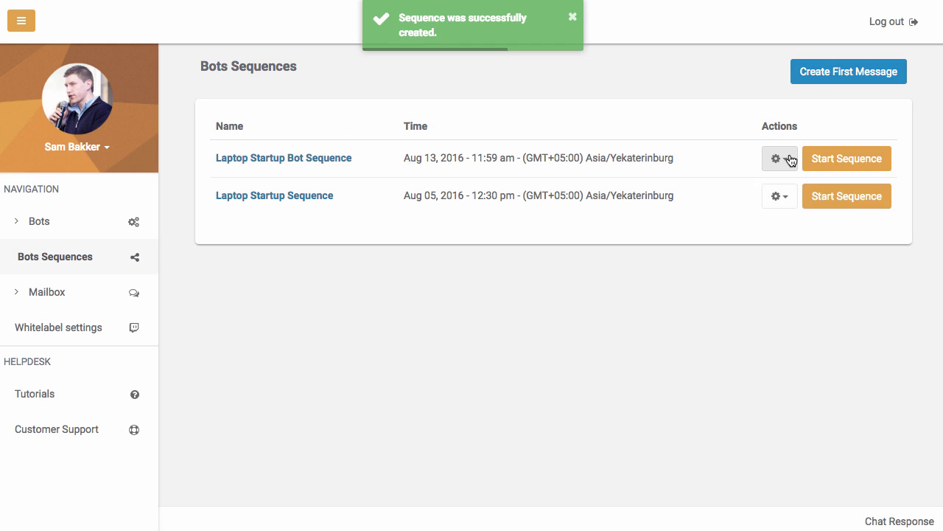
left_click(787, 158)
Review the sequence's messages in list view, then add a next message after the first
left_click(801, 187)
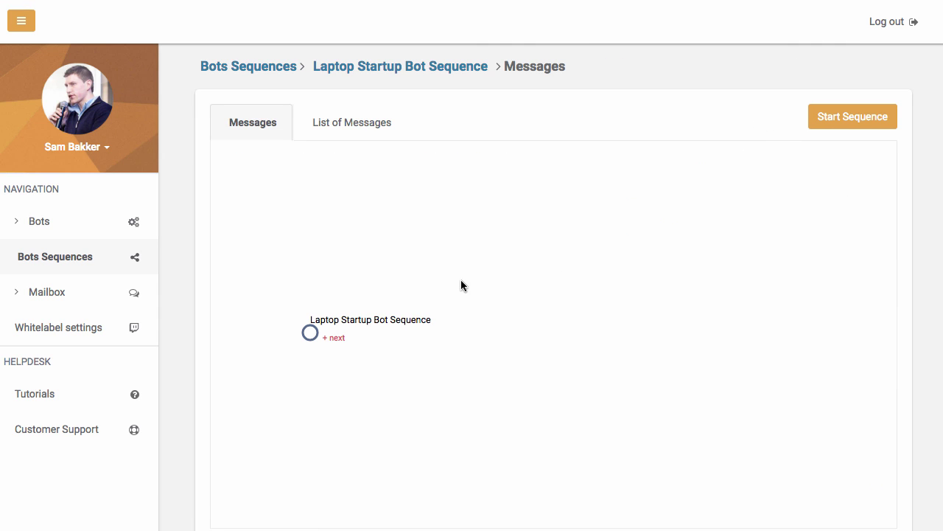
scroll(371, 327, "down", 1)
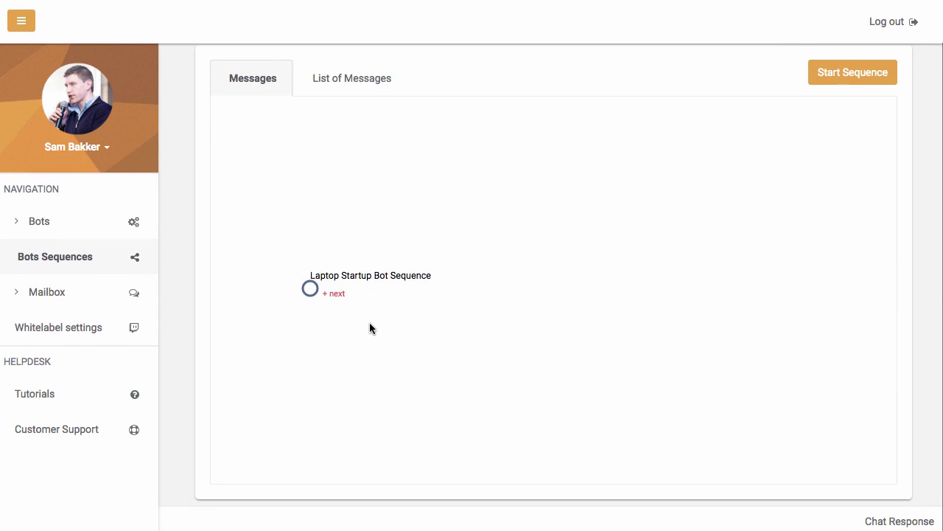
left_click(370, 76)
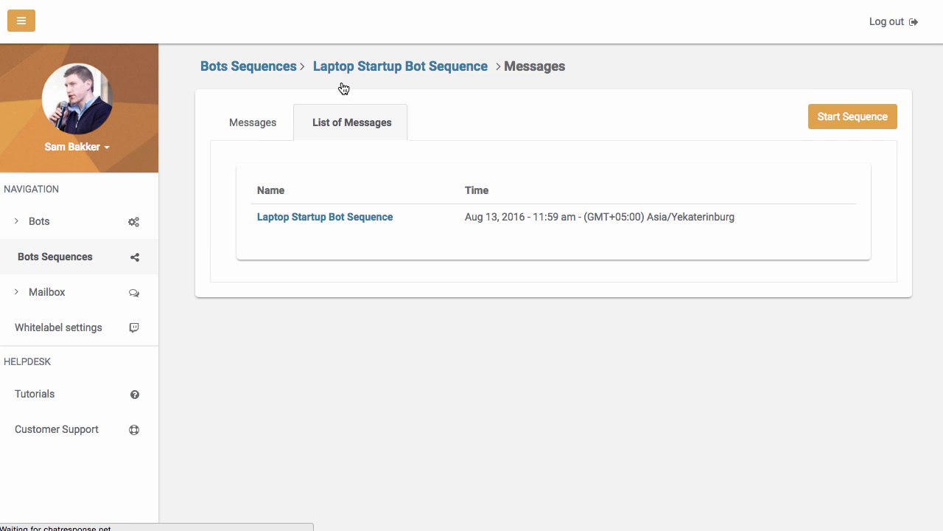
left_click(253, 122)
left_click(336, 339)
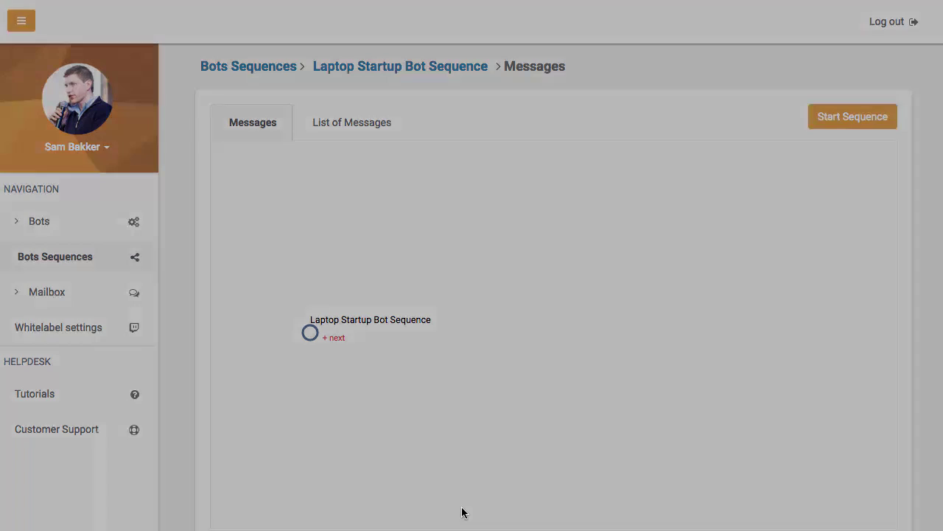
left_click(476, 96)
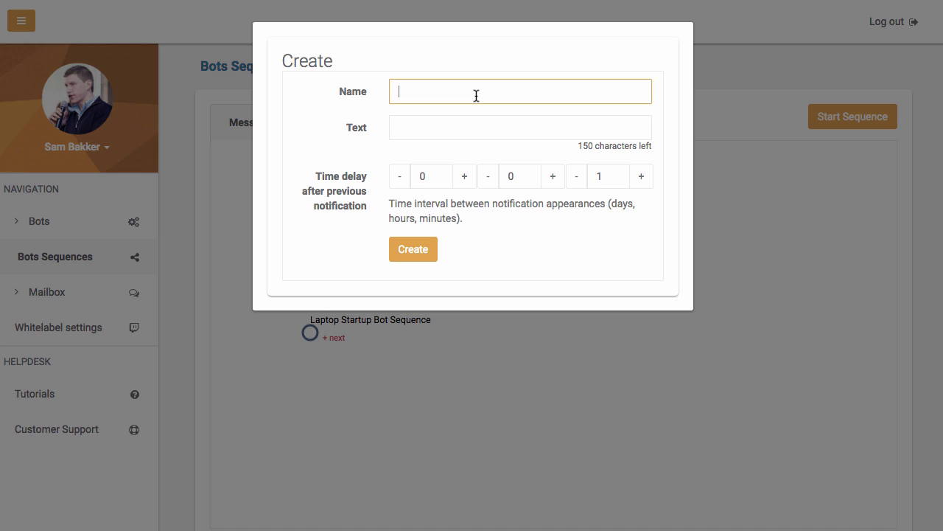
left_click(464, 177)
left_click(432, 87)
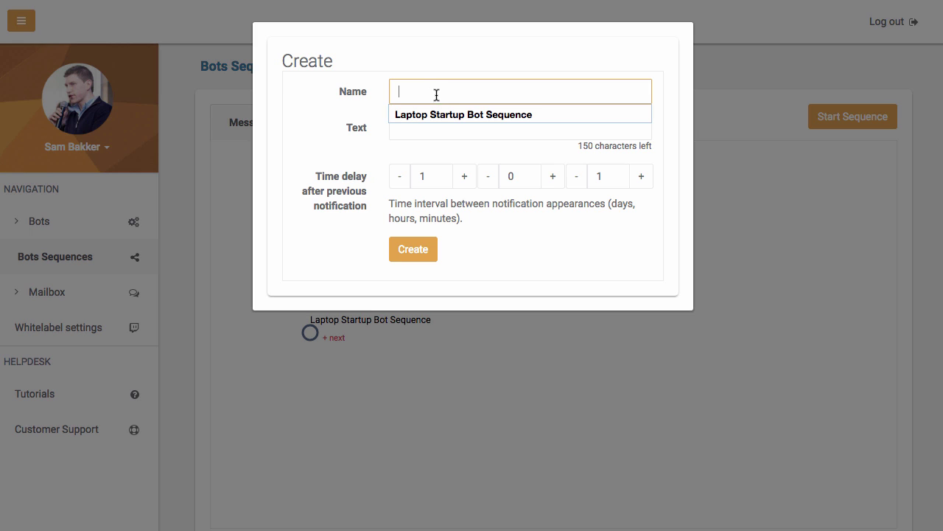
type("Message ")
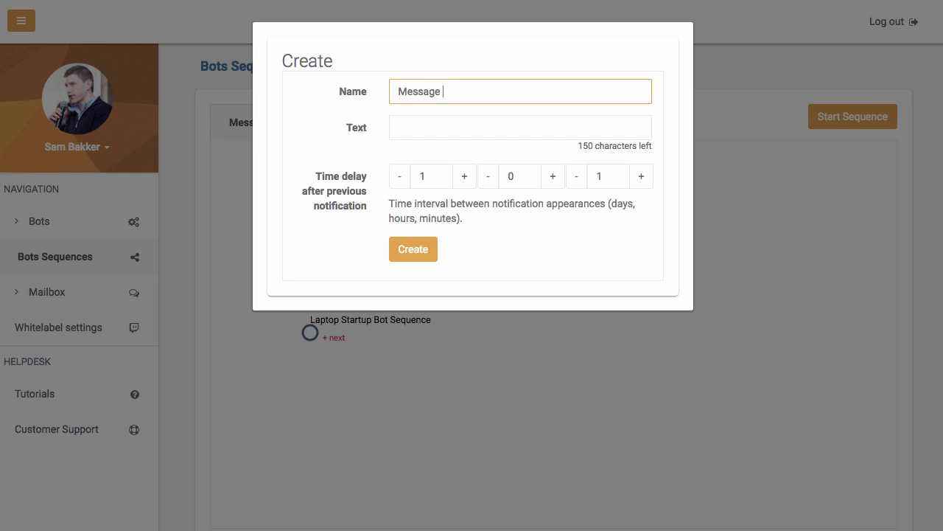
type("##")
left_click(473, 123)
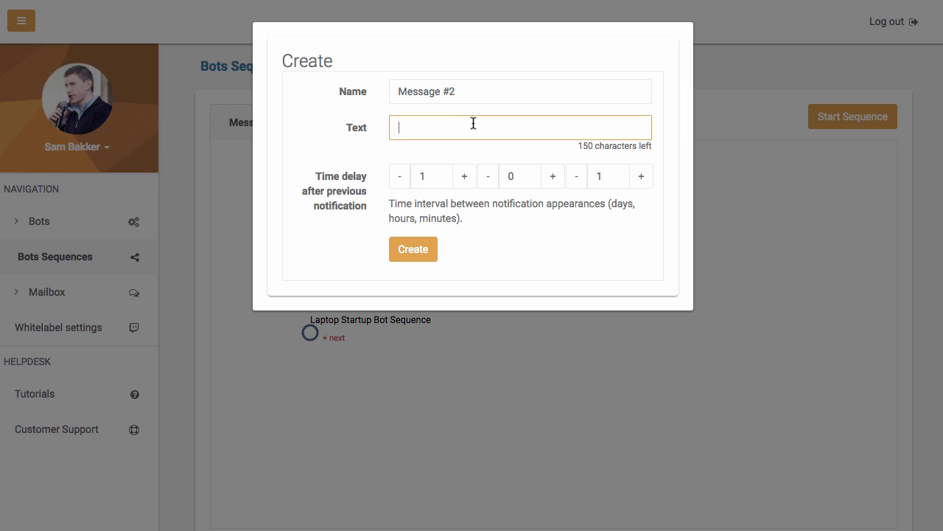
type("If you liked yesterdays video a")
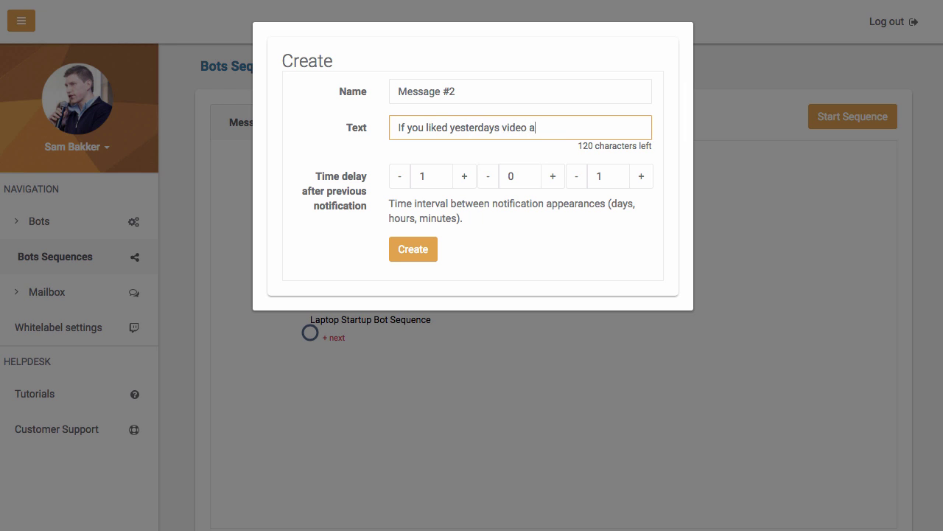
type("bout Facebook you'l")
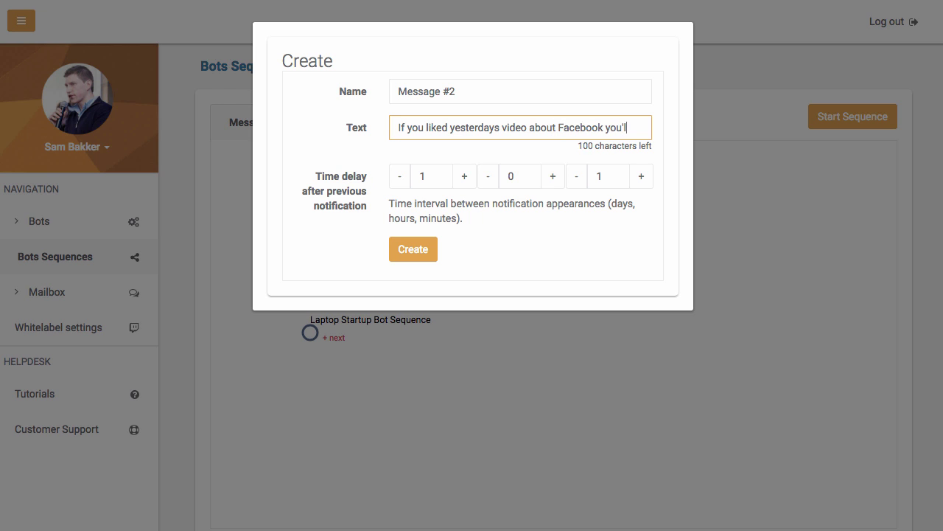
type("l want to see this: ")
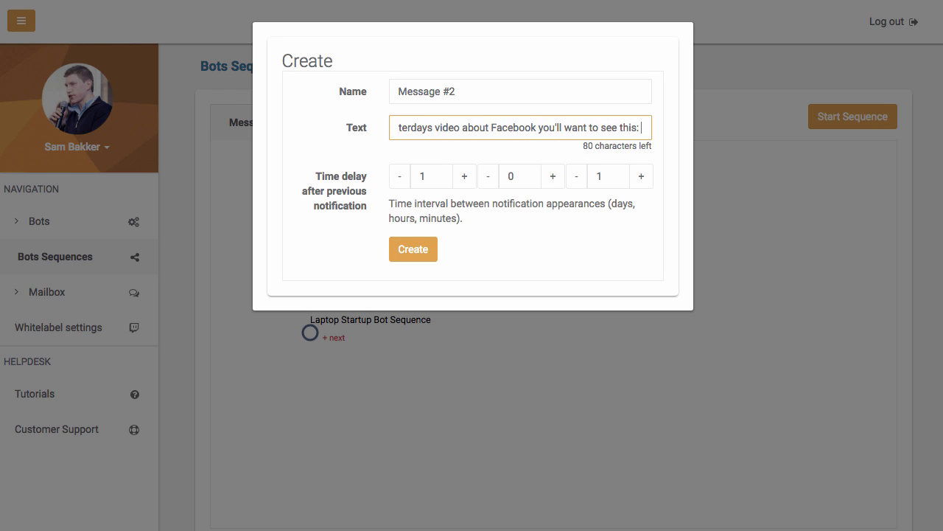
type("http://")
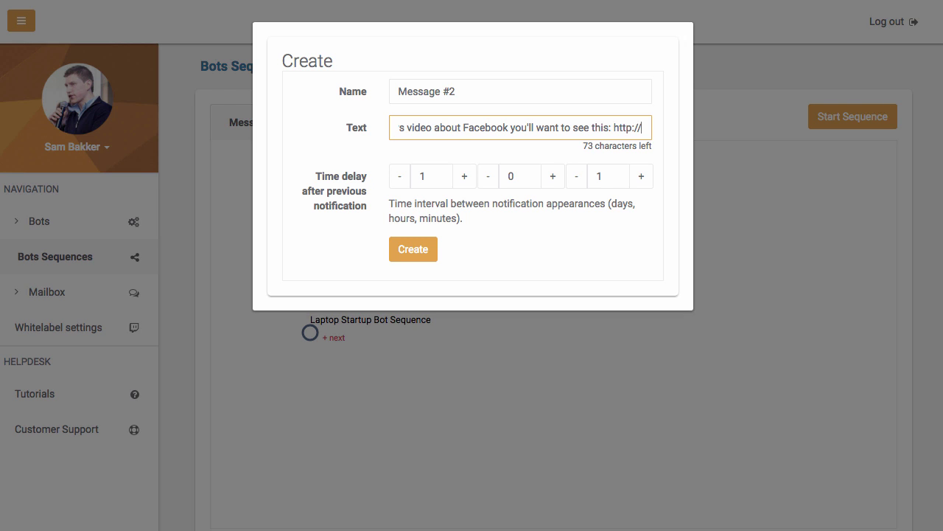
type("laptop")
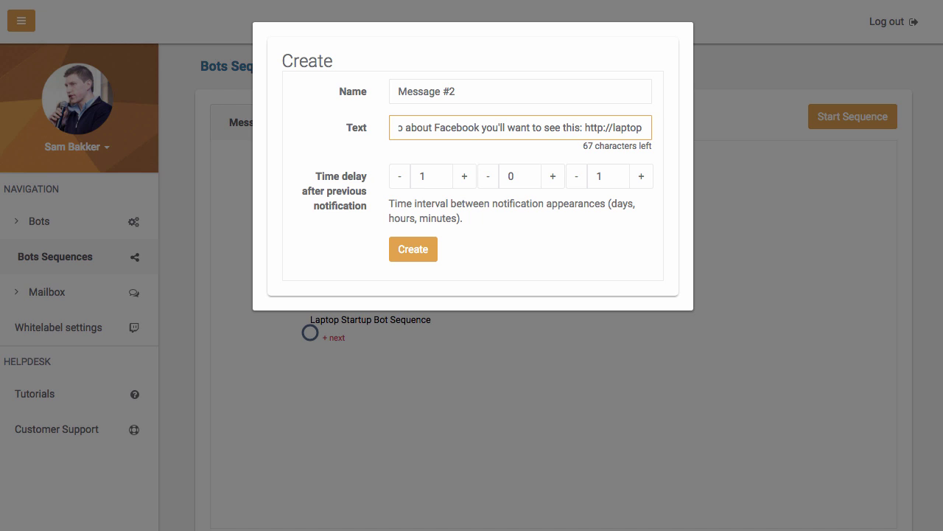
type("startup")
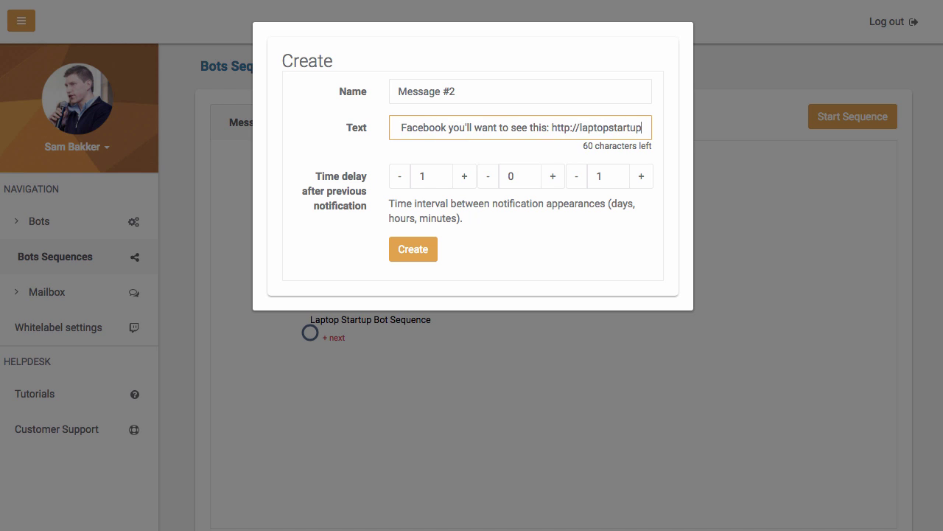
type(".com/start")
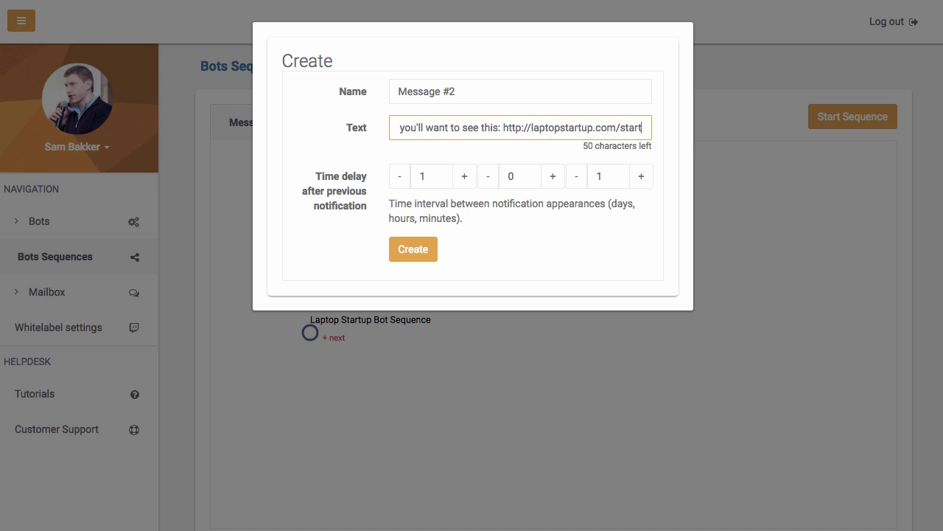
left_click(422, 261)
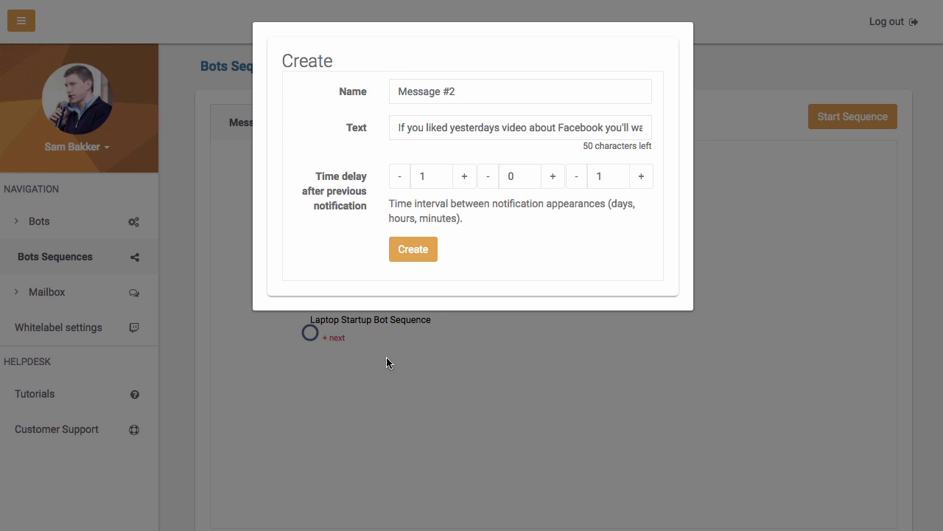
key("Return")
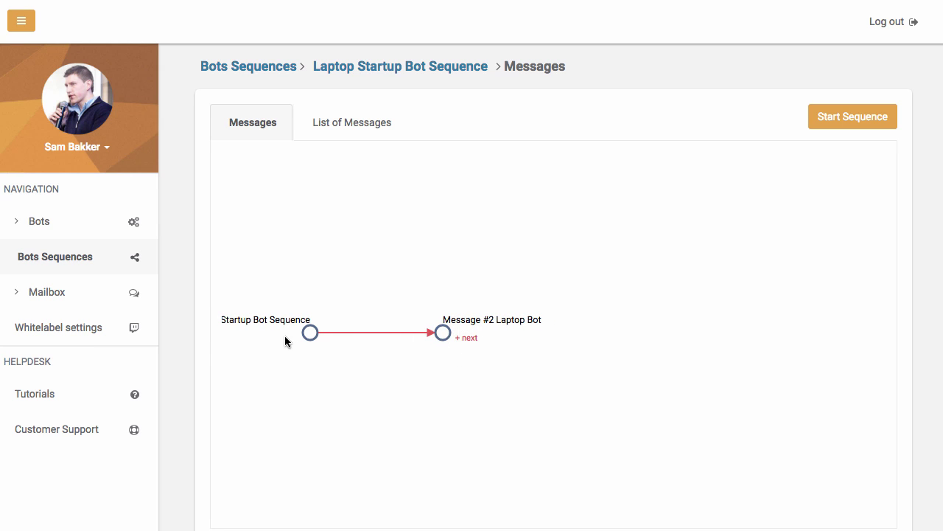
Scroll down to bring the Laptop Startup page's chat into view
scroll(468, 339, "down", 1)
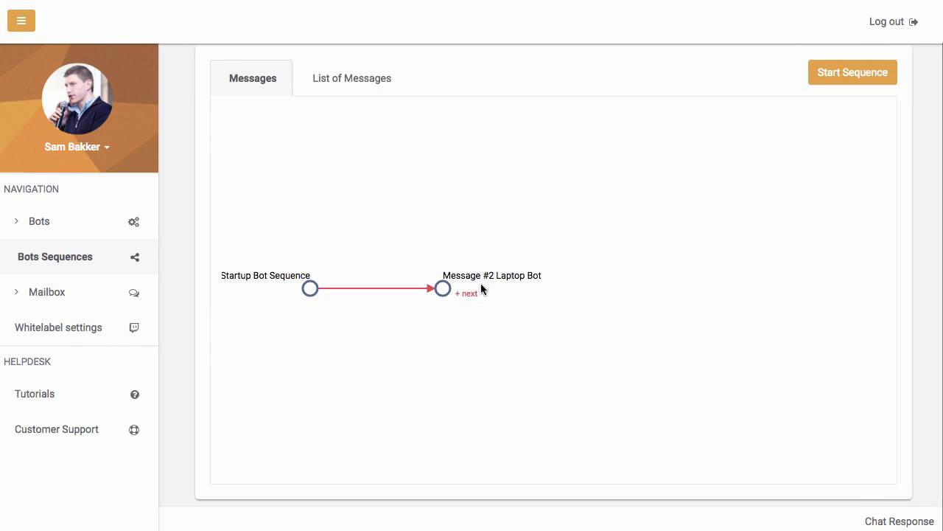